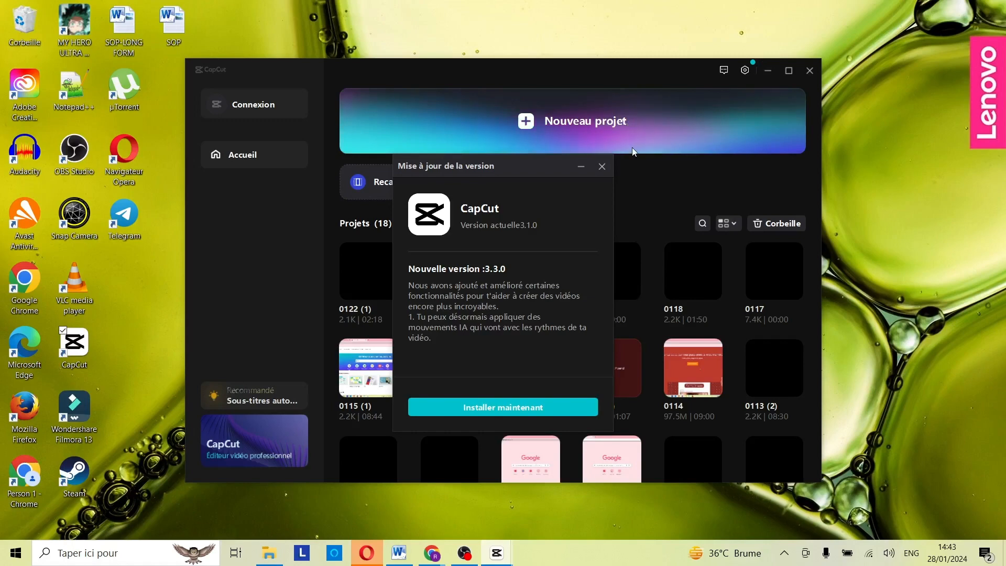
# Dismiss the version update offer and create a new project
pyautogui.click(603, 167)
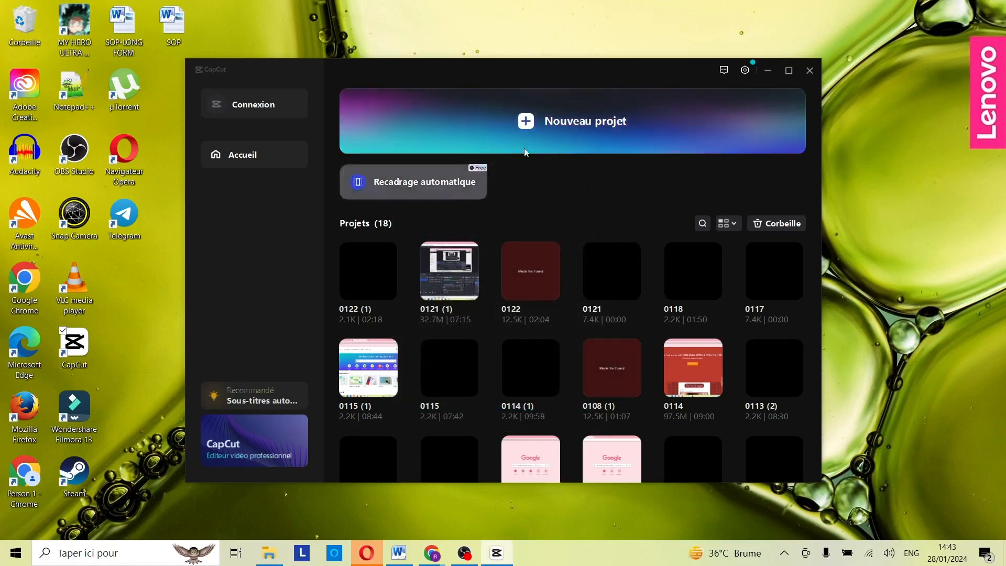
pyautogui.click(549, 132)
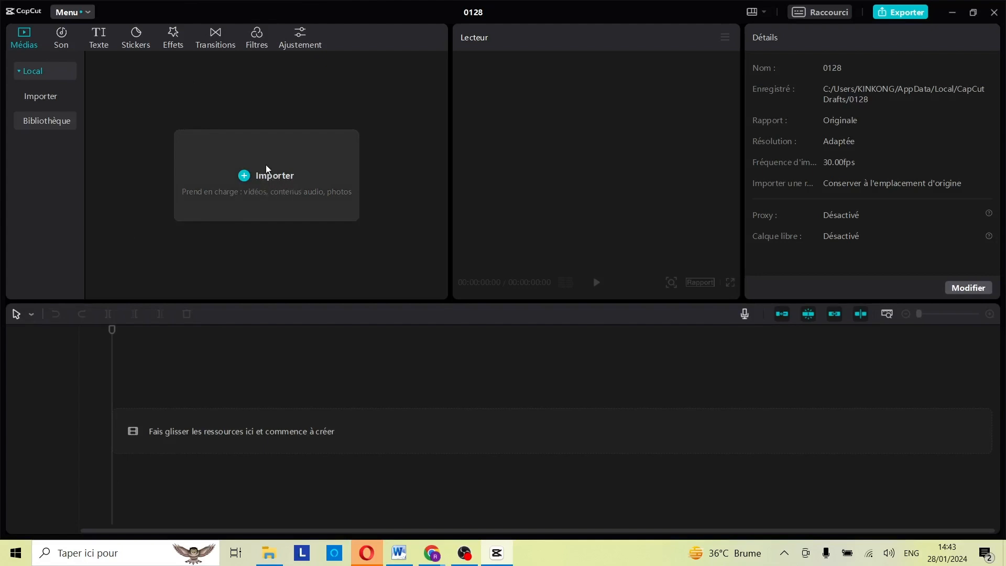
# Import the two Pexels MP4 videos 9722335 and 16937755 and the JPG photo 1043148 from the Téléchargements folder
pyautogui.click(268, 178)
pyautogui.click(67, 120)
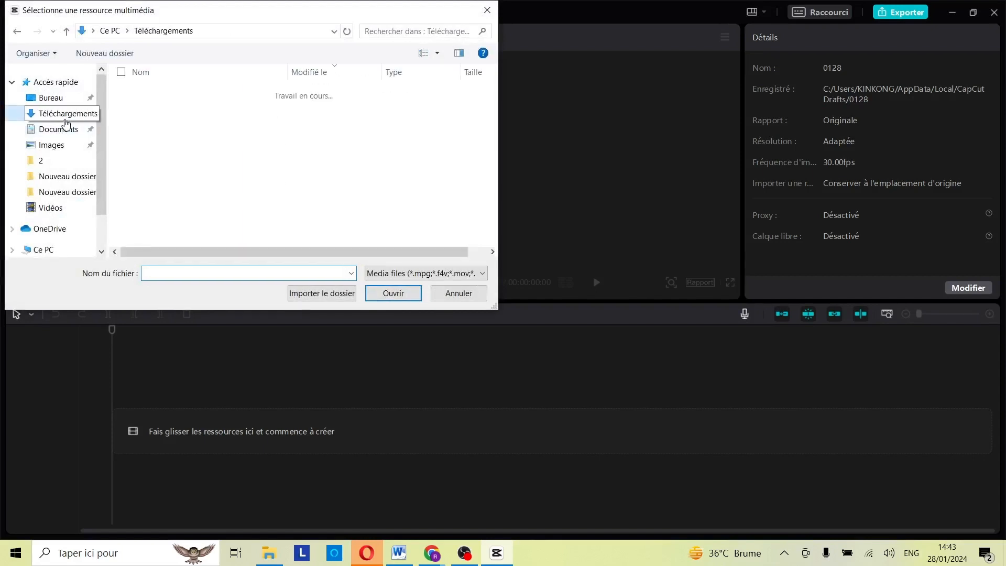
pyautogui.click(198, 109)
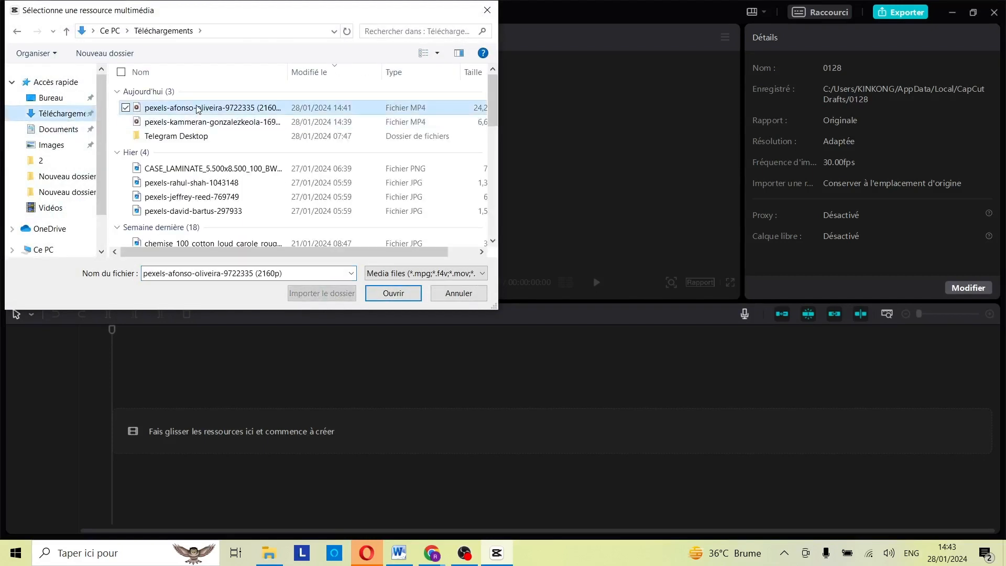
pyautogui.click(126, 121)
pyautogui.click(127, 183)
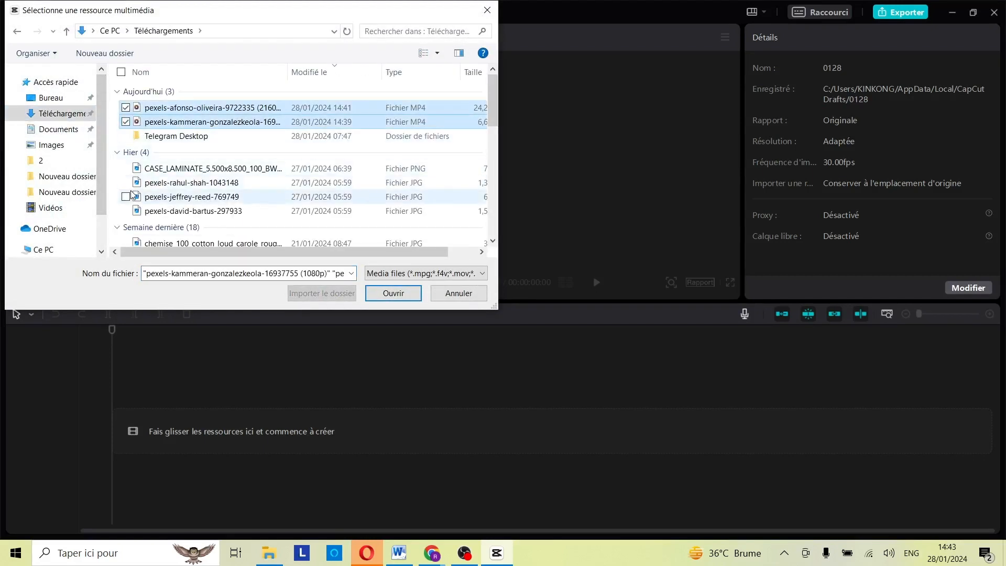
pyautogui.click(394, 294)
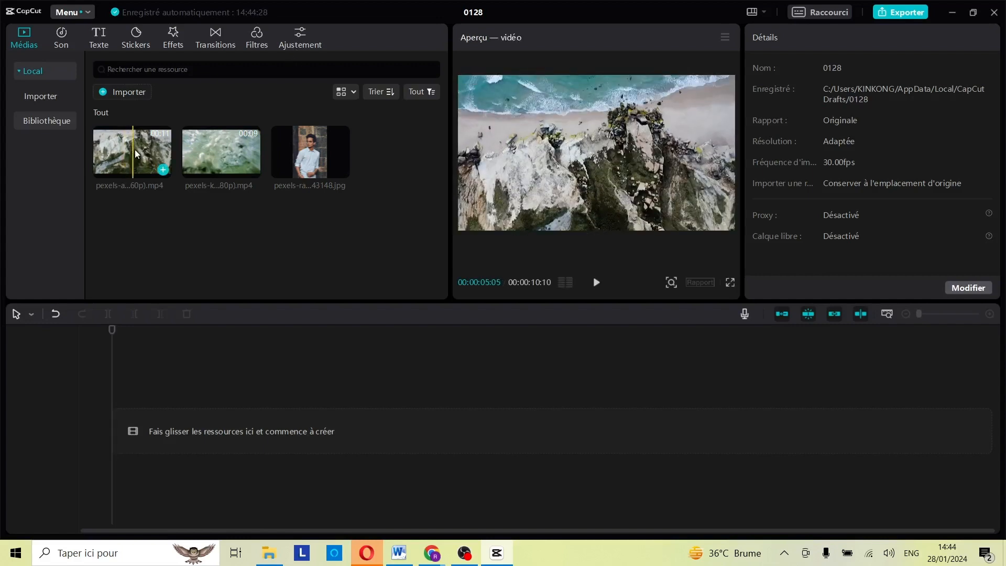
# Place the cliff video, the wave video and the portrait photo one after another on the main timeline track
pyautogui.moveTo(132, 149); pyautogui.dragTo(131, 431)
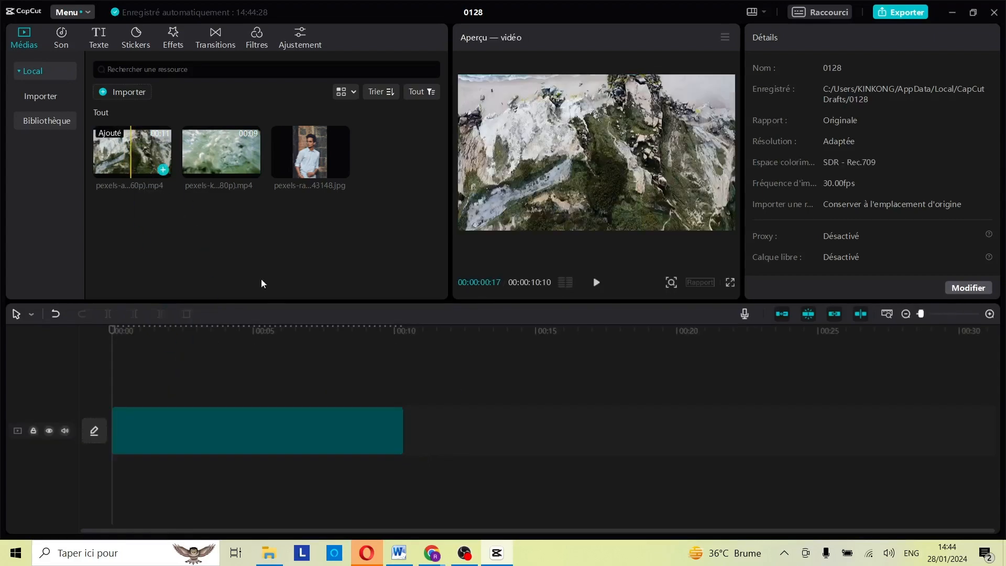
pyautogui.moveTo(212, 139); pyautogui.dragTo(417, 435)
pyautogui.moveTo(309, 152); pyautogui.dragTo(666, 428)
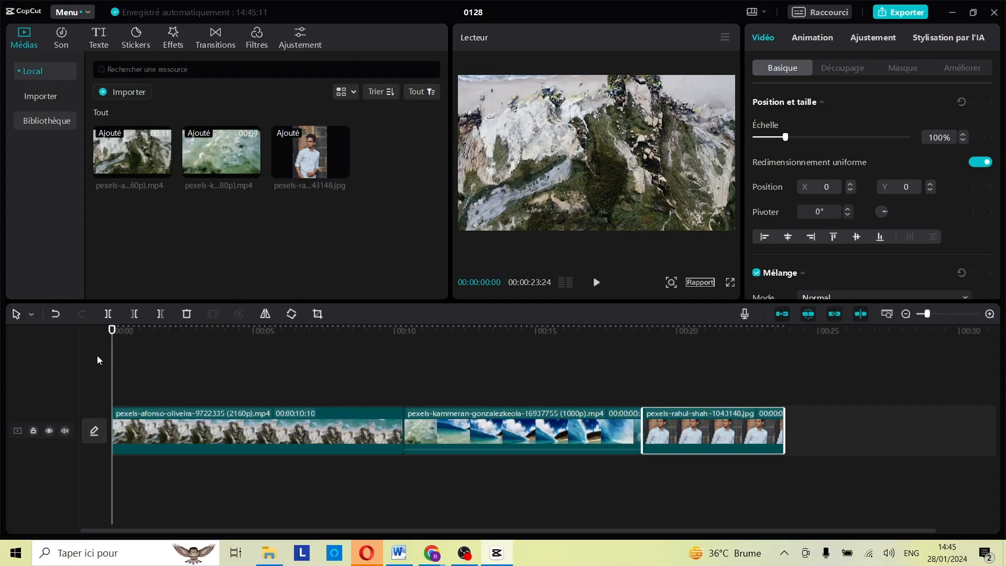
# Undo adding the portrait photo to the timeline and redo it
pyautogui.hotkey('ctrl', 'z')
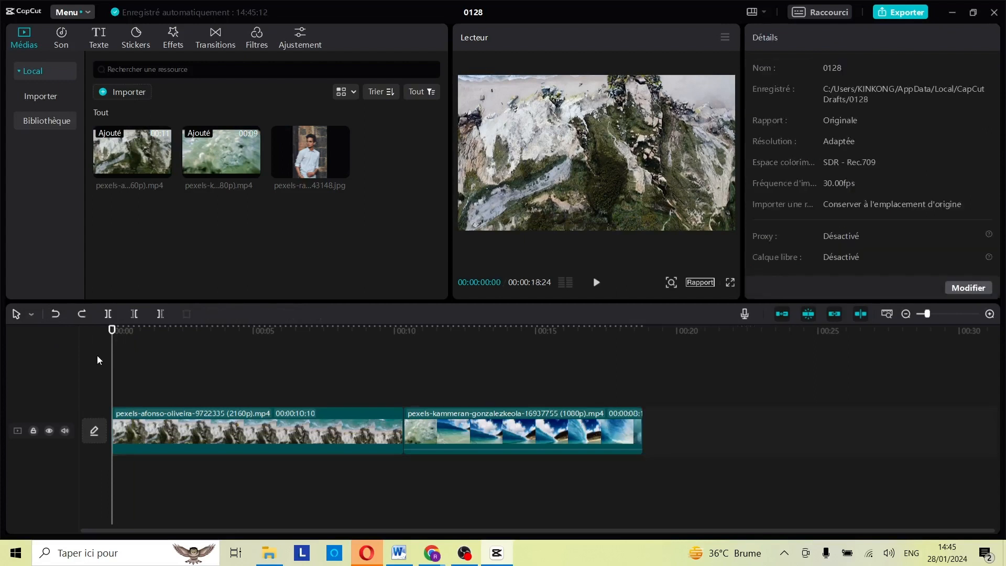
pyautogui.click(86, 316)
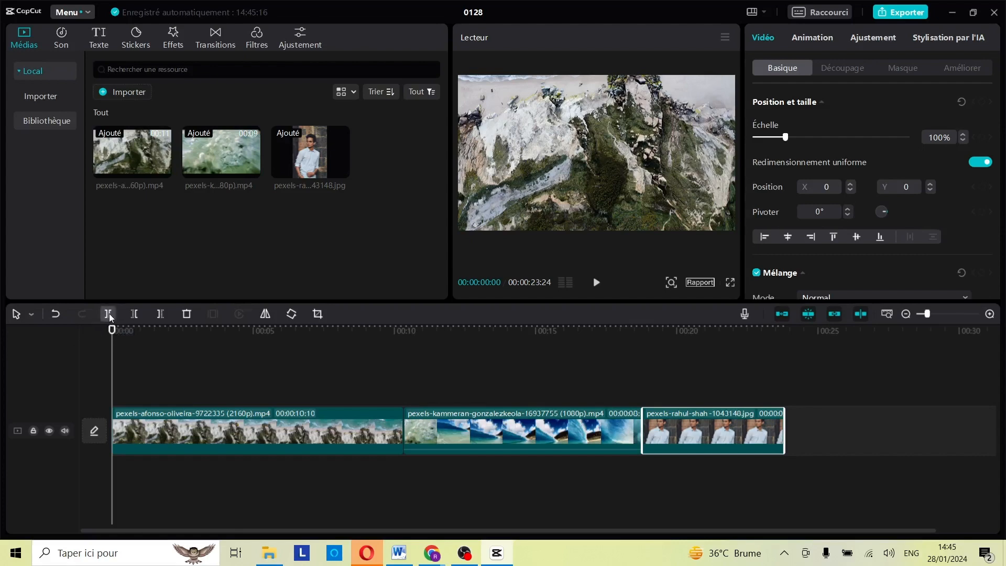
# Delete the part of the cliff clip to the right of about 00:00:02:28, and undo that deletion
pyautogui.click(272, 432)
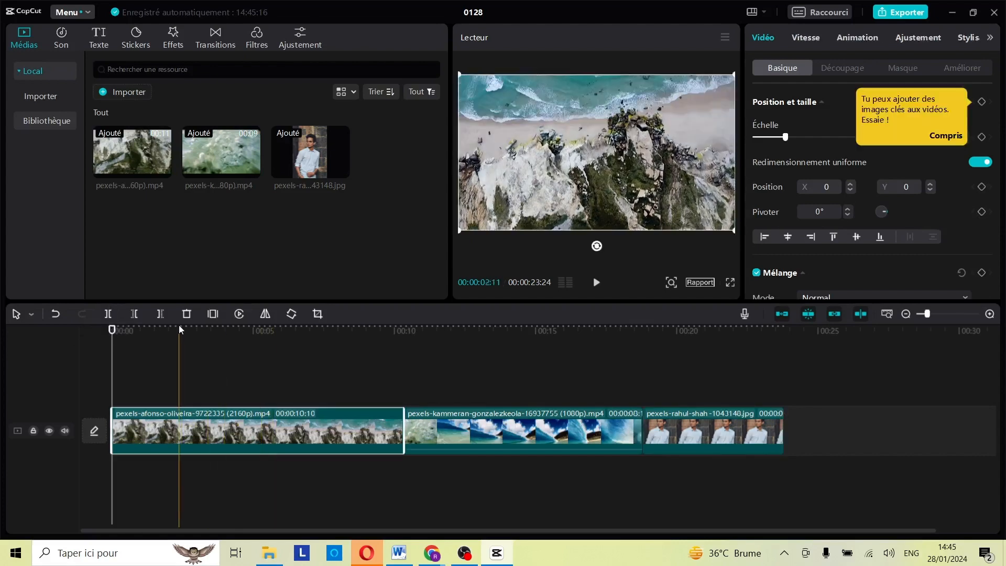
pyautogui.click(107, 315)
pyautogui.click(195, 375)
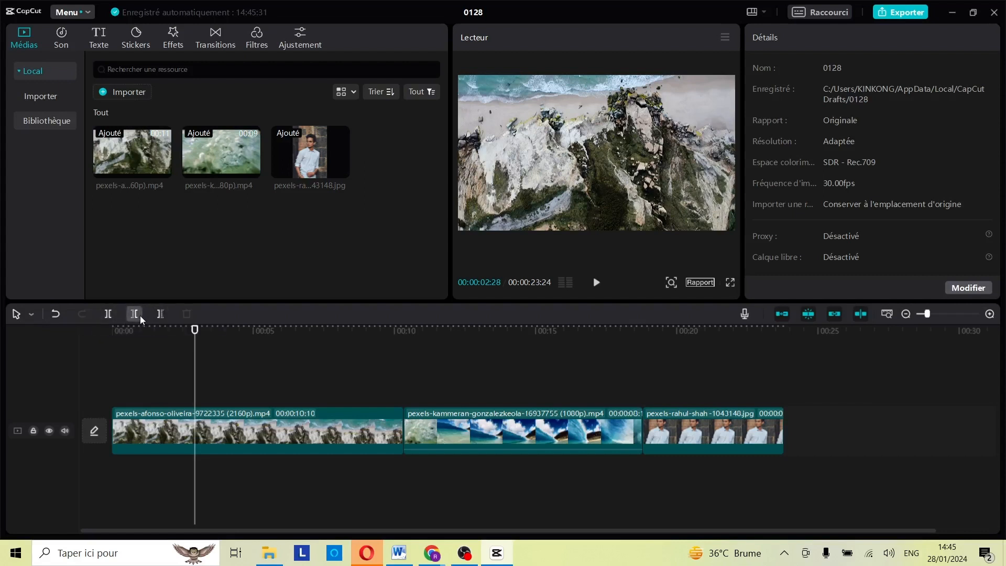
pyautogui.click(210, 436)
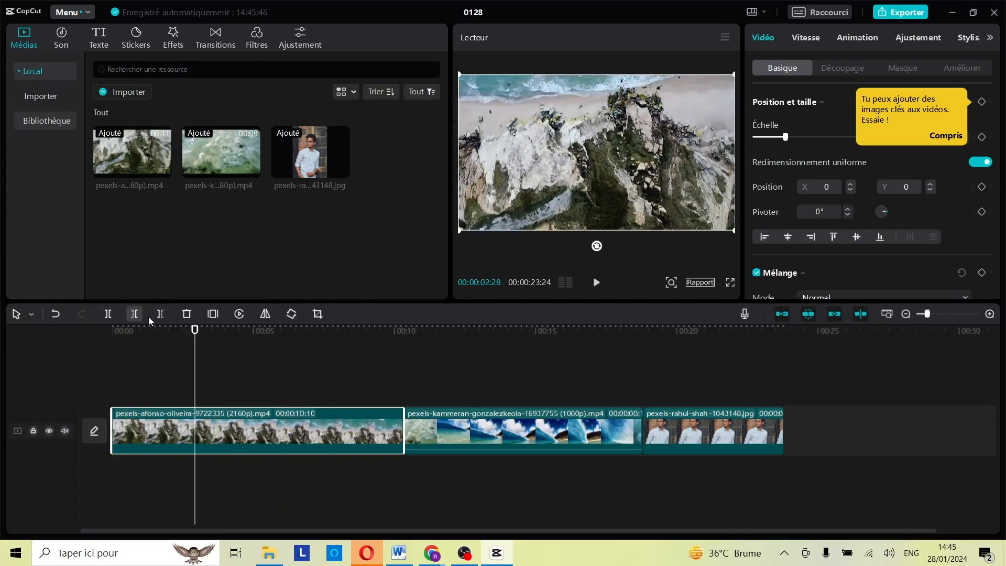
pyautogui.click(162, 314)
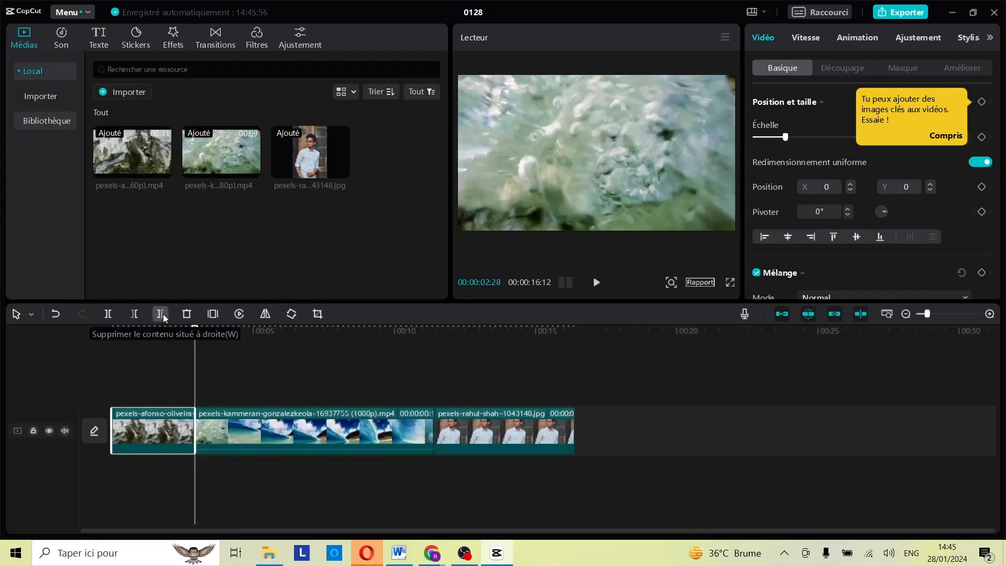
pyautogui.click(55, 314)
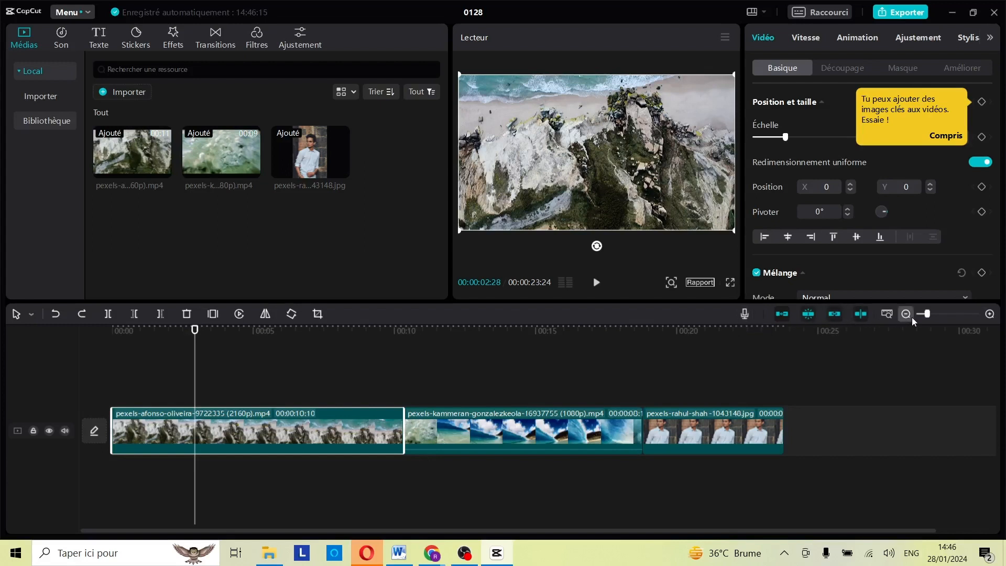
# Set the cliff clip's normal speed to 1.4x and play part of it back
pyautogui.moveTo(927, 313)
pyautogui.mouseDown()
pyautogui.moveTo(941, 316)
pyautogui.moveTo(928, 316)
pyautogui.mouseUp()
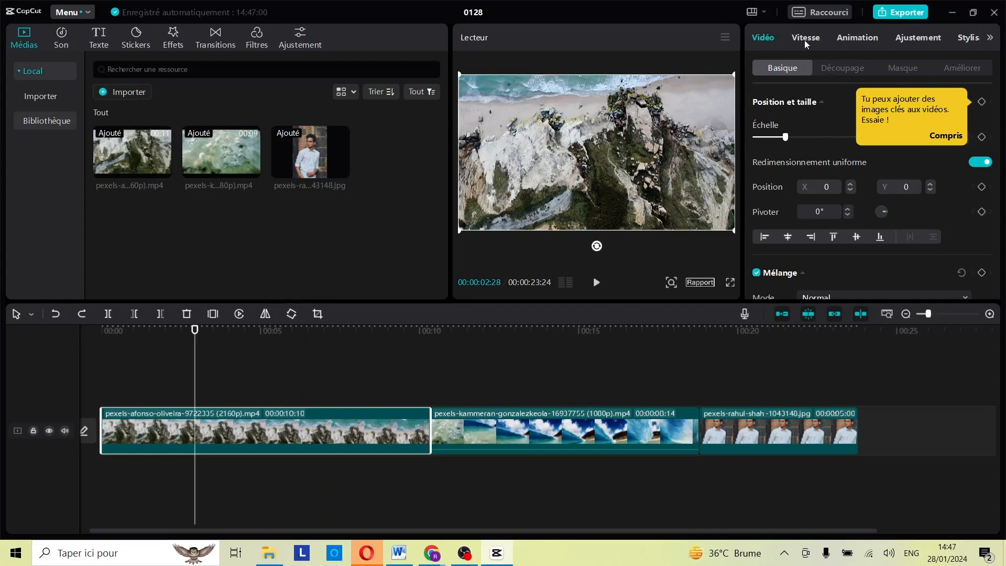
pyautogui.click(992, 38)
pyautogui.click(756, 38)
pyautogui.click(806, 38)
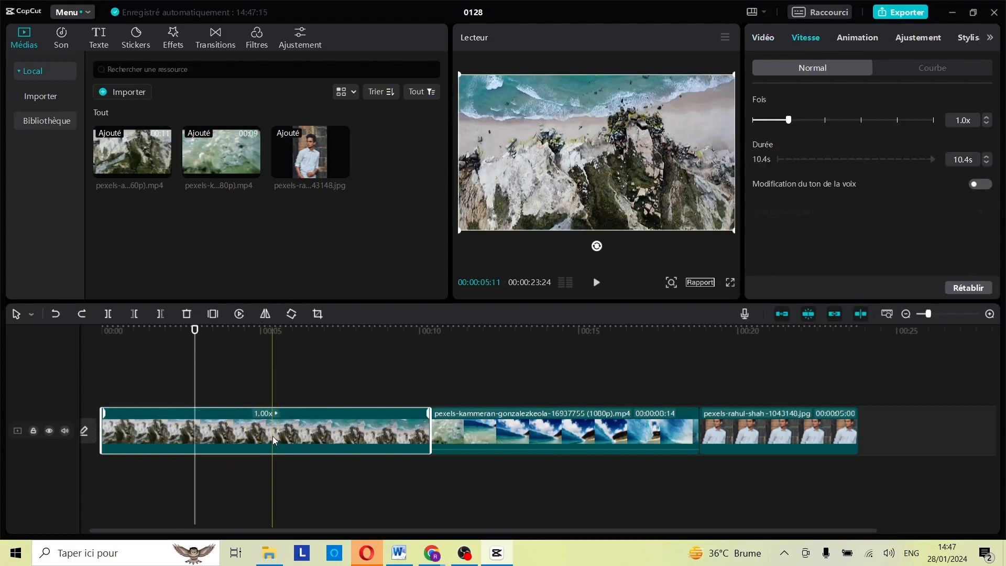
pyautogui.click(805, 122)
pyautogui.click(151, 375)
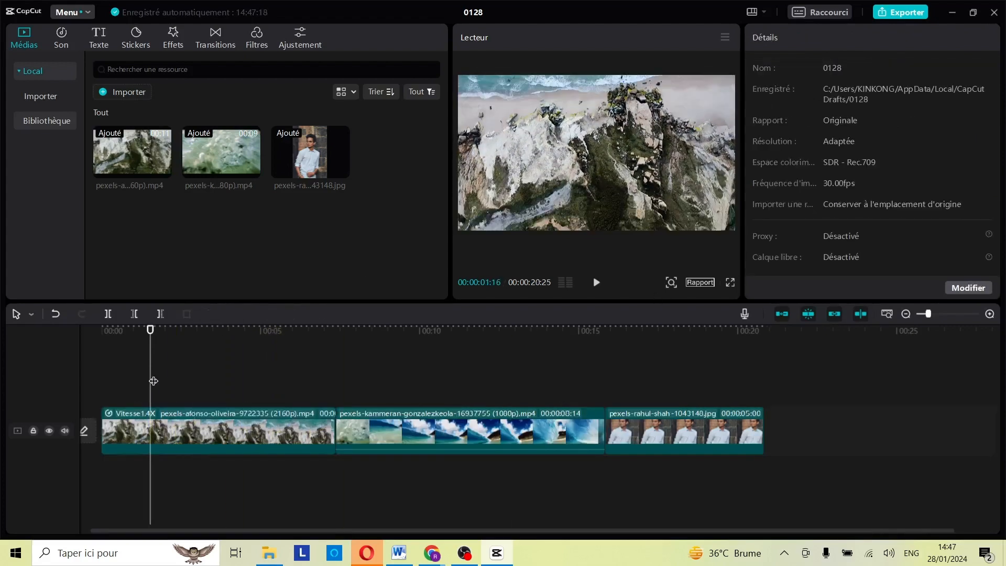
pyautogui.click(184, 432)
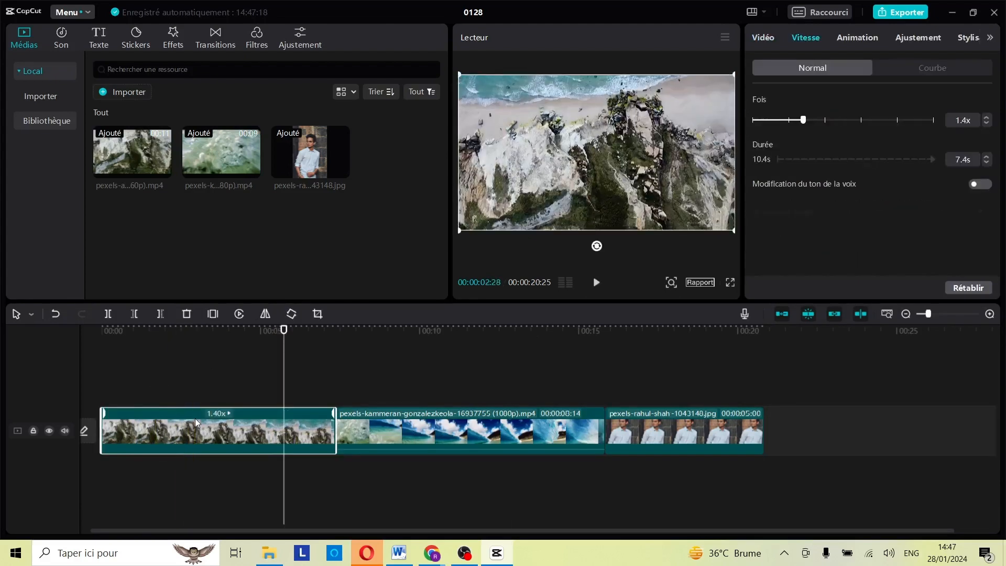
pyautogui.press('space')
pyautogui.press('space')
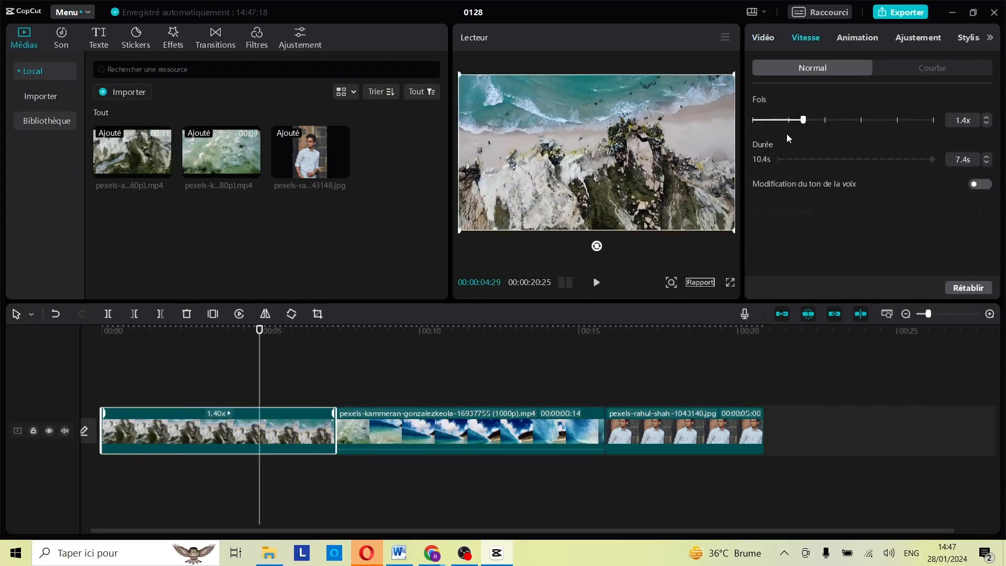
# Set the cliff clip's speed to 5.0x, play it from near the start, and undo the speed changes
pyautogui.moveTo(788, 121); pyautogui.dragTo(861, 120)
pyautogui.click(142, 376)
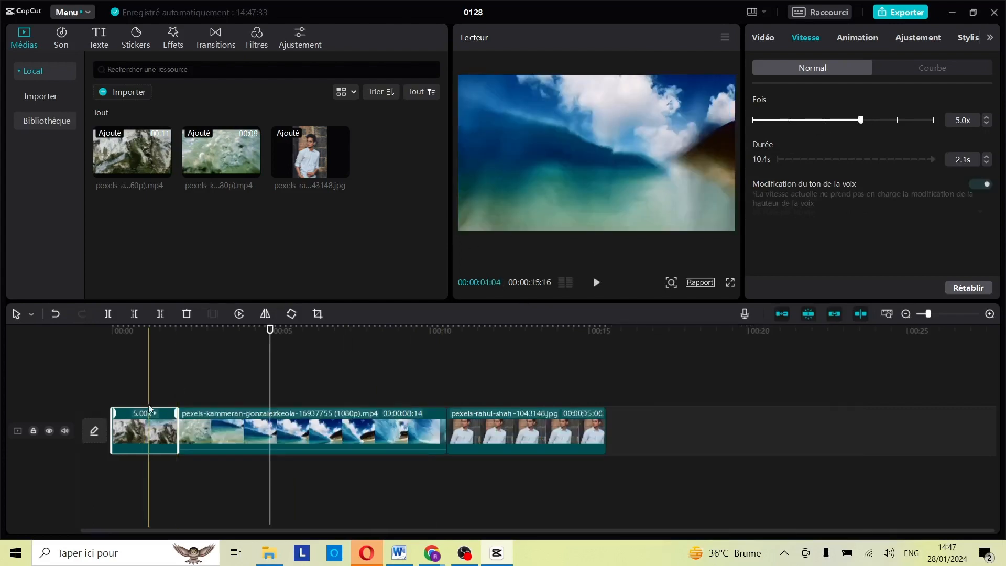
pyautogui.press('space')
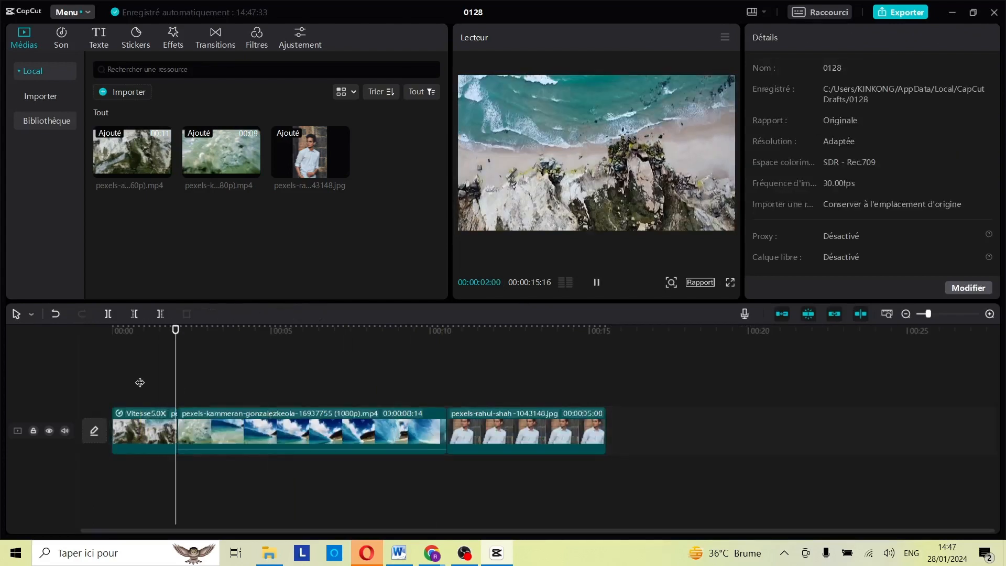
pyautogui.hotkey('ctrl', 'z')
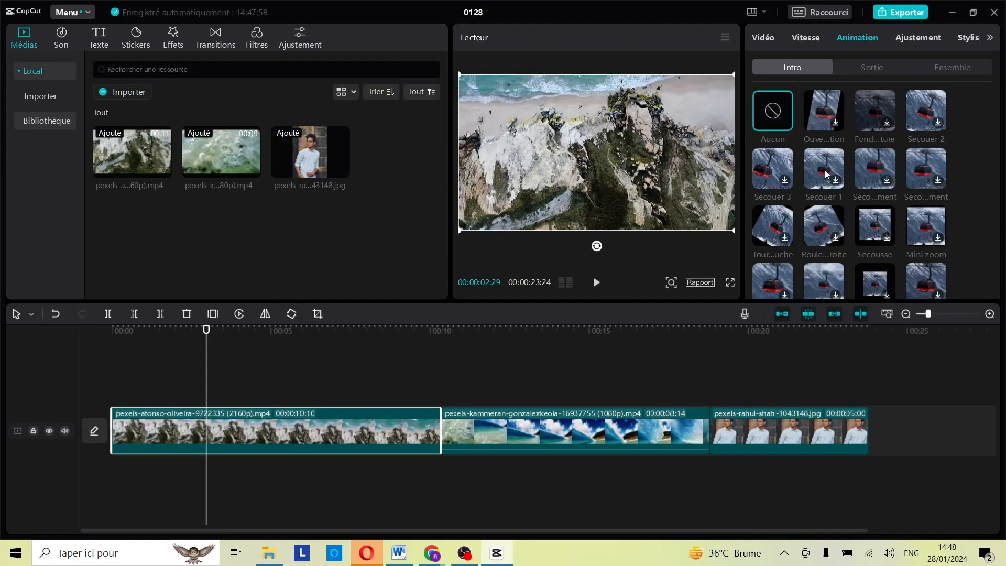
# Split the cliff clip at about 00:00:07:19
pyautogui.click(346, 381)
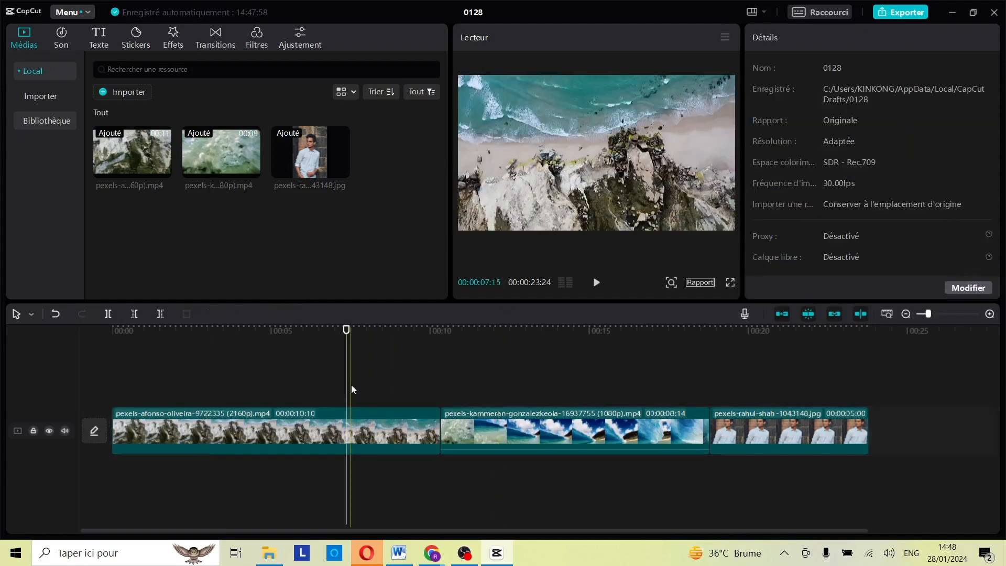
pyautogui.hotkey('ctrl', 'b')
# Apply the Secouer 1 intro animation to the second part of the cliff clip and play it back
pyautogui.click(380, 416)
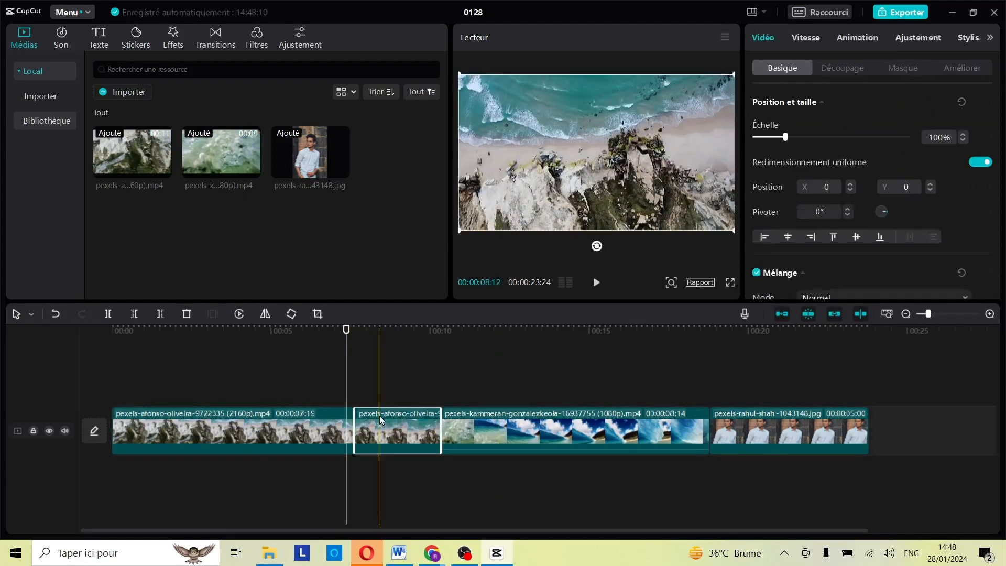
pyautogui.click(847, 39)
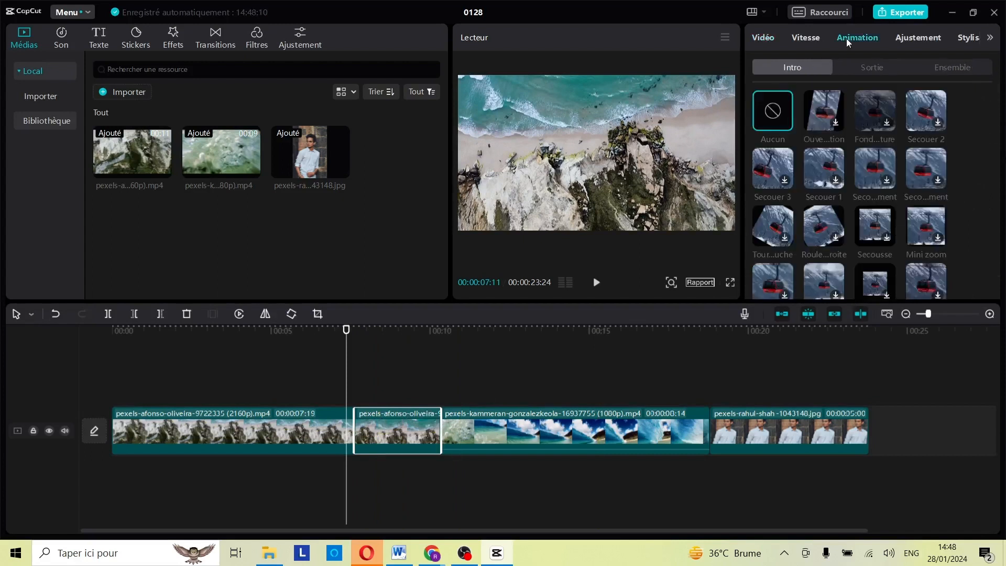
pyautogui.click(838, 182)
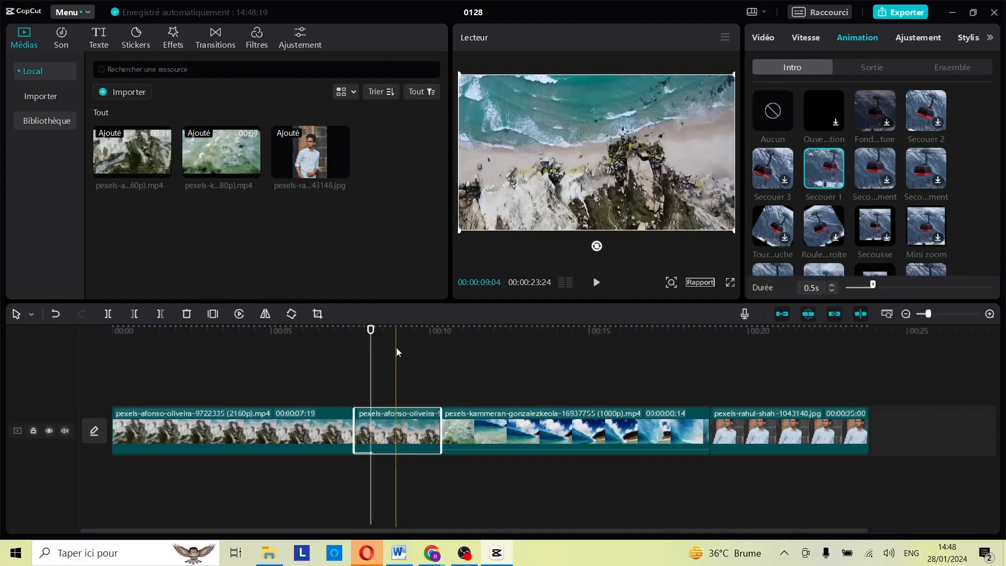
pyautogui.click(352, 341)
pyautogui.press('space')
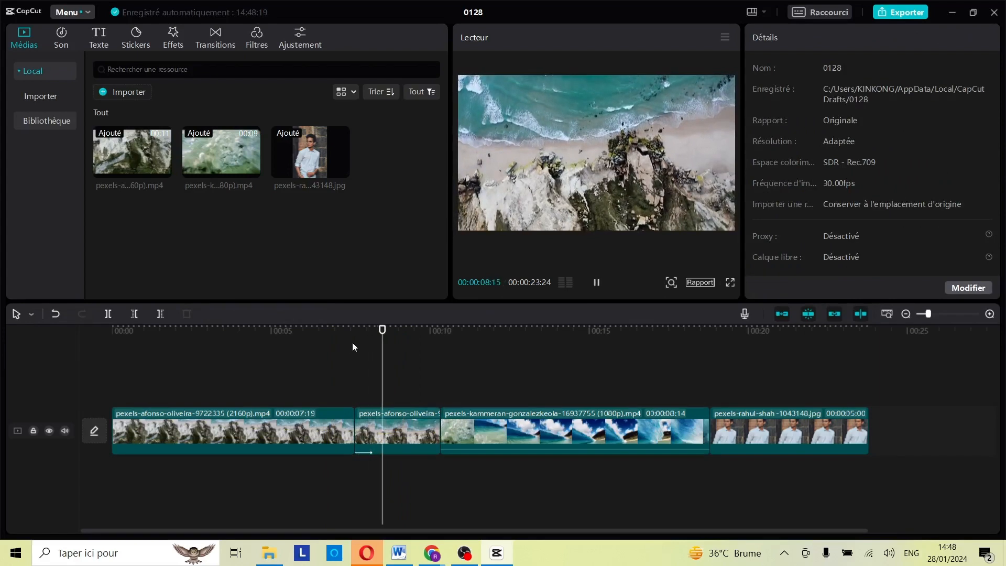
pyautogui.press('space')
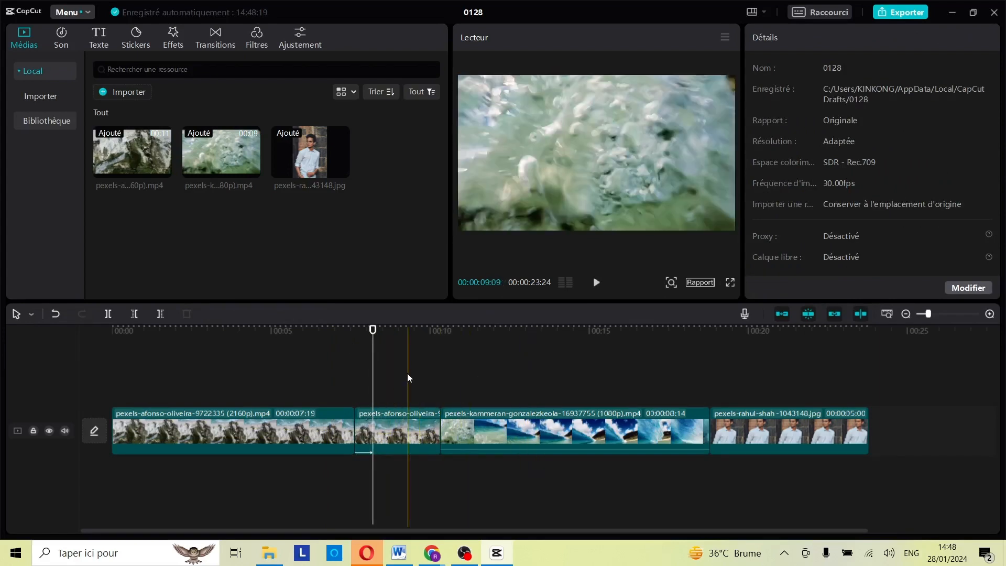
# Select the wave clip at about 00:00:11:17 and browse its available intro animations
pyautogui.click(506, 349)
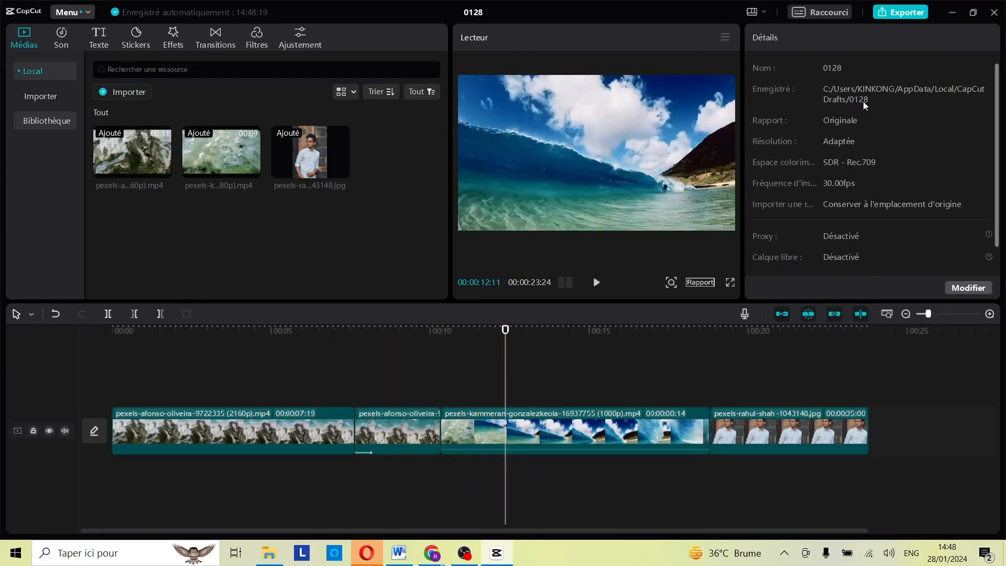
pyautogui.click(480, 373)
pyautogui.click(454, 427)
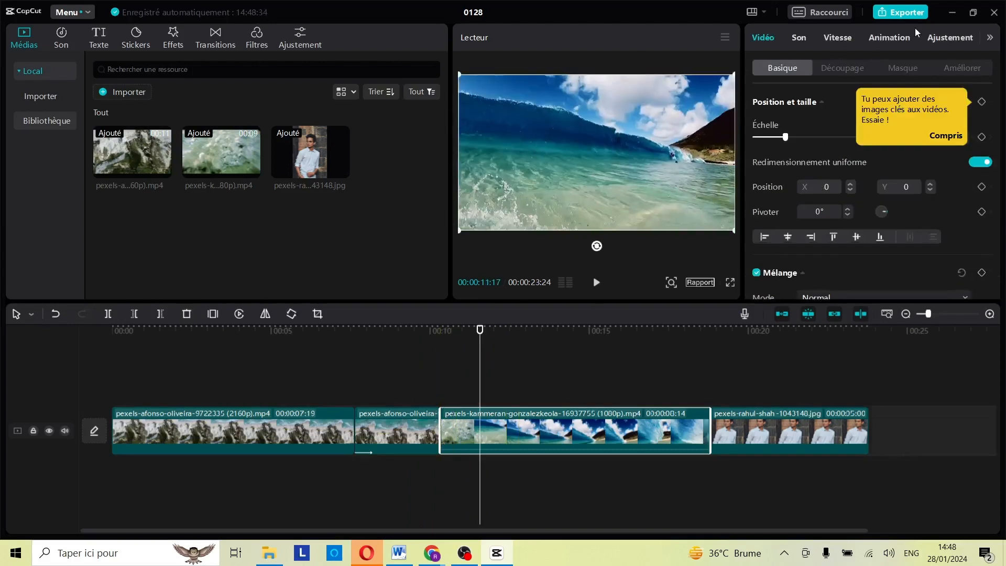
pyautogui.click(890, 37)
pyautogui.scroll(-3, 914, 144)
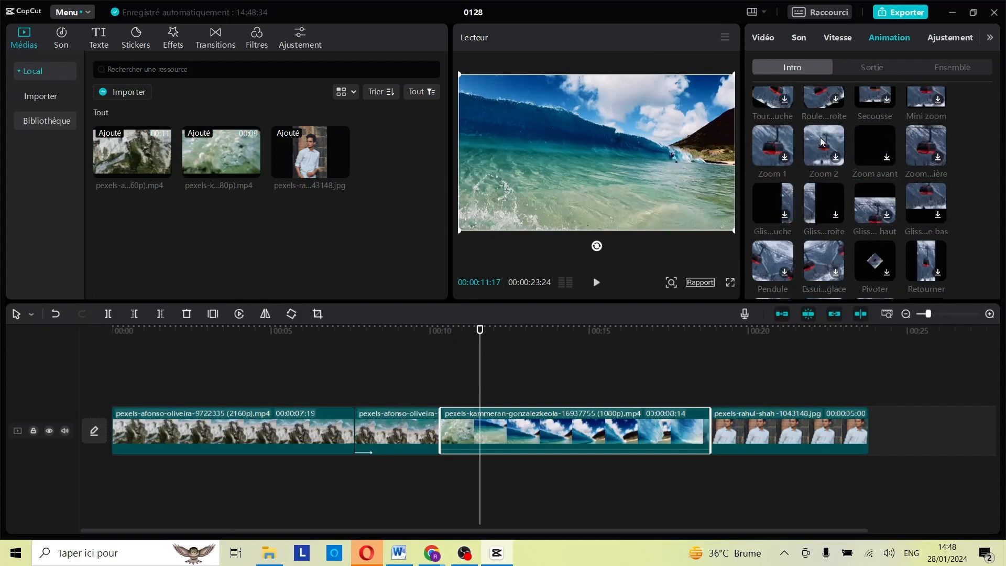
# Try lowering the wave clip's opacity to 18% and restore it to 100%
pyautogui.click(763, 37)
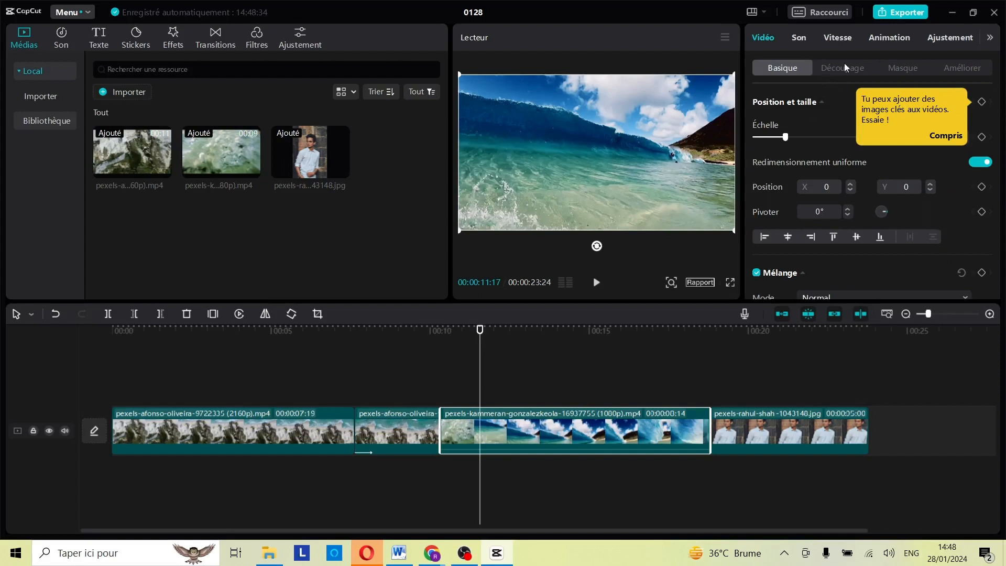
pyautogui.scroll(-2, 809, 147)
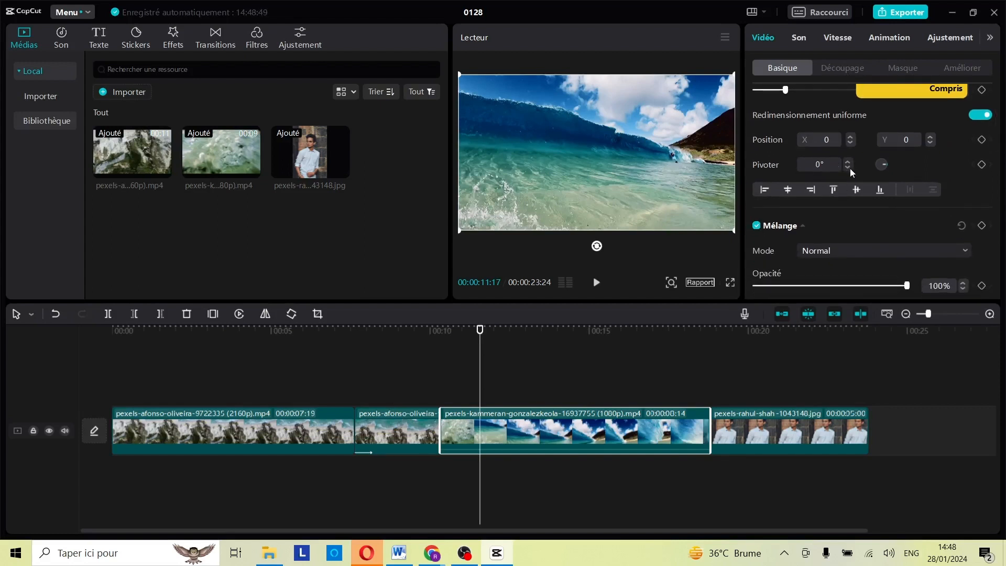
pyautogui.scroll(-2, 849, 174)
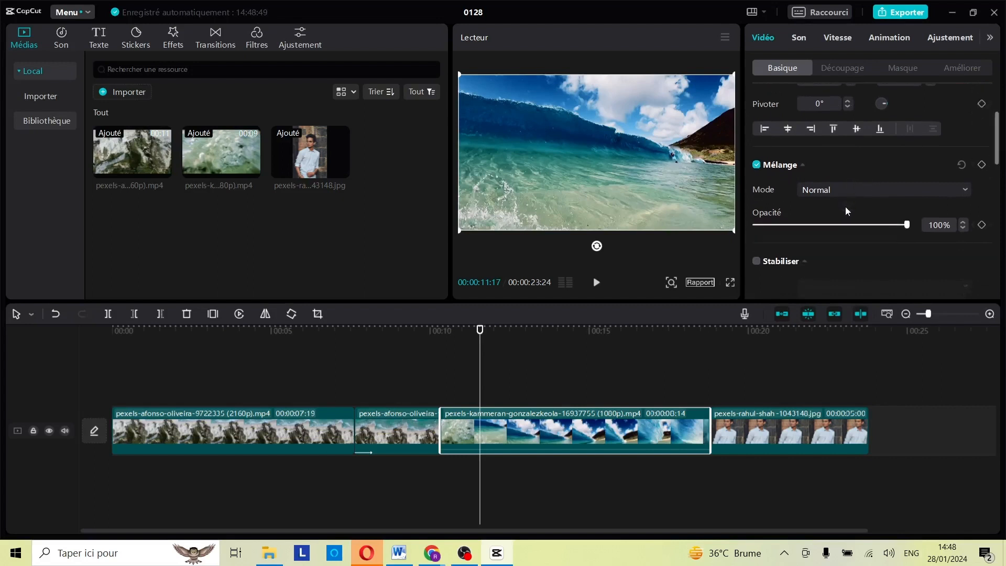
pyautogui.scroll(-1, 844, 207)
pyautogui.moveTo(907, 192); pyautogui.dragTo(781, 191)
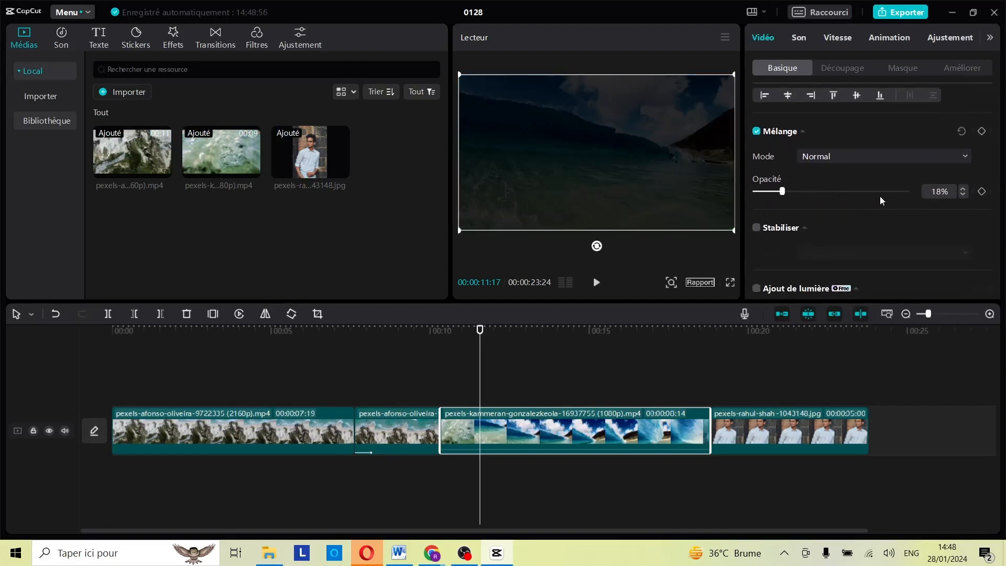
pyautogui.click(833, 191)
pyautogui.moveTo(886, 192); pyautogui.dragTo(915, 204)
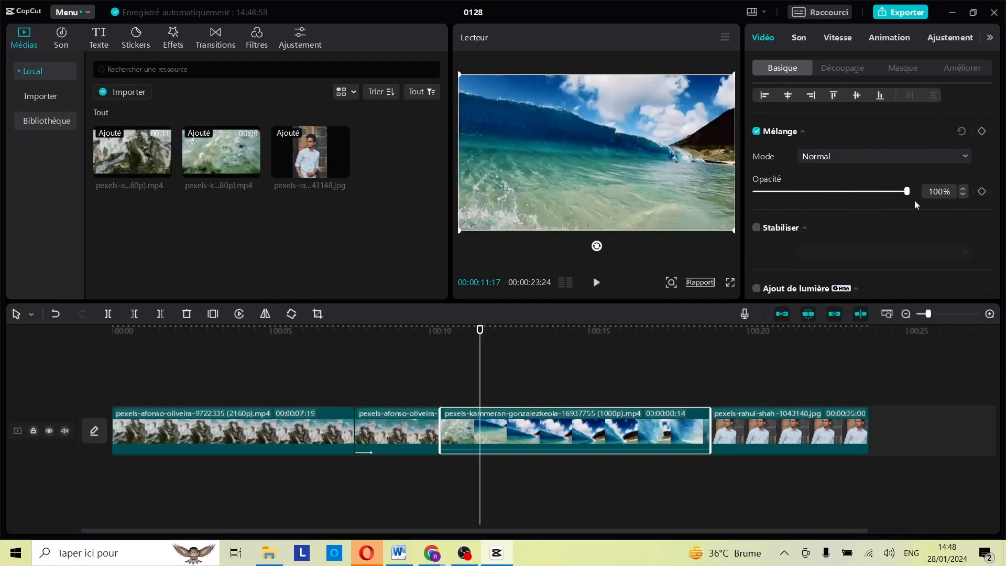
# Review the wave clip's remaining basic video options, from stabilisation and relighting to motion blur and background
pyautogui.scroll(-2, 912, 207)
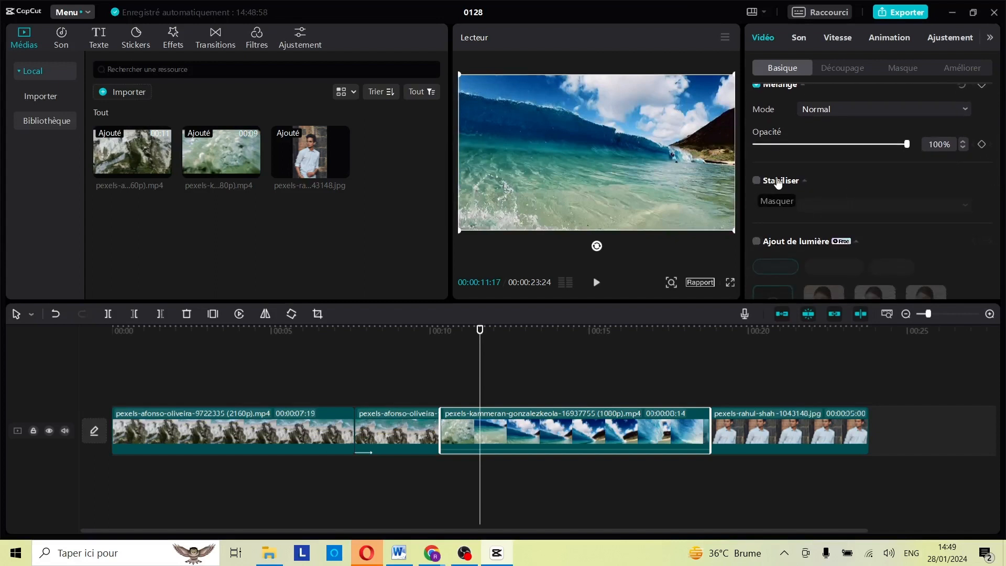
pyautogui.scroll(-2, 789, 194)
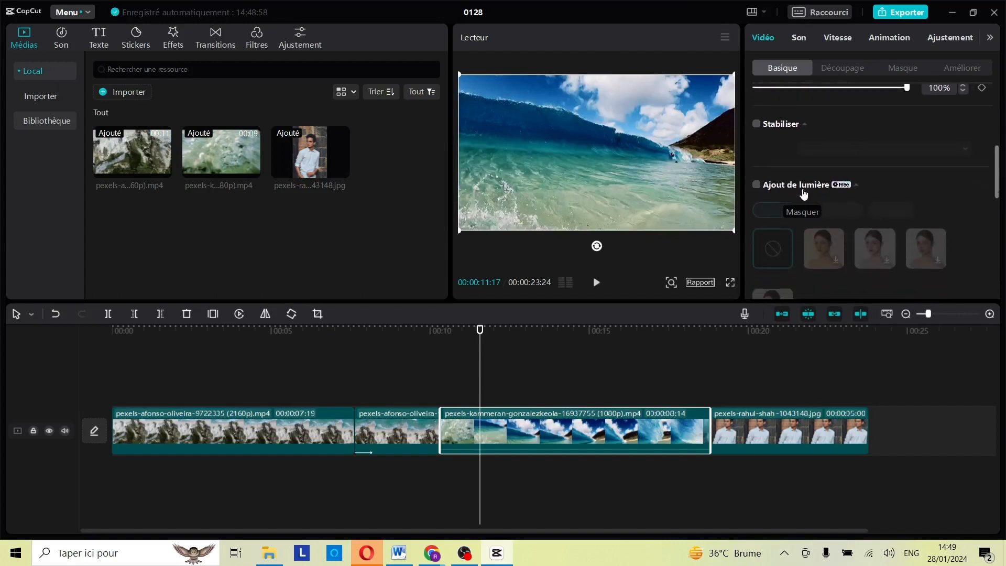
pyautogui.scroll(-5, 803, 192)
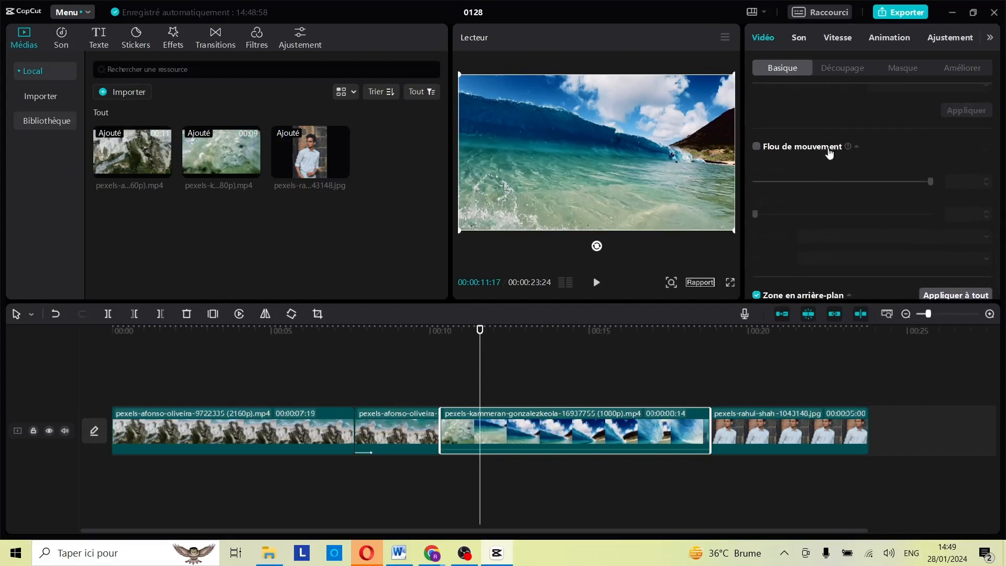
pyautogui.scroll(-2, 829, 183)
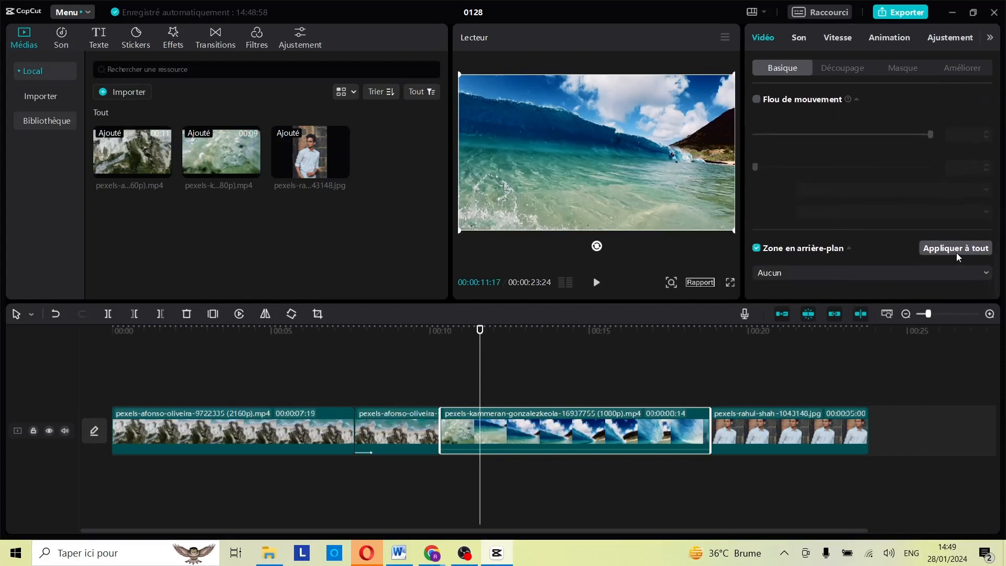
pyautogui.scroll(10, 881, 238)
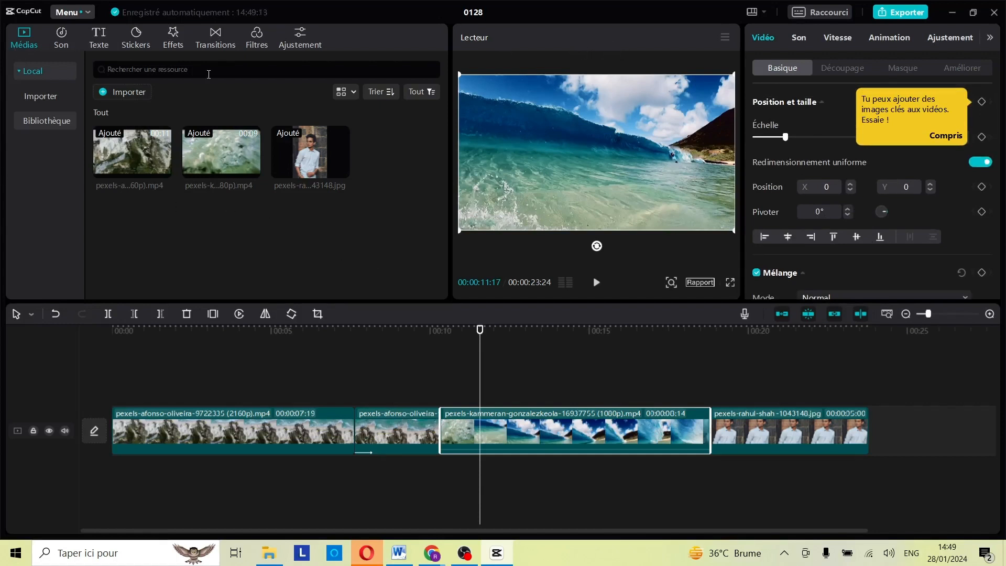
# Browse the Vlog tracks in the sound library and check the TikTok sound source
pyautogui.click(55, 39)
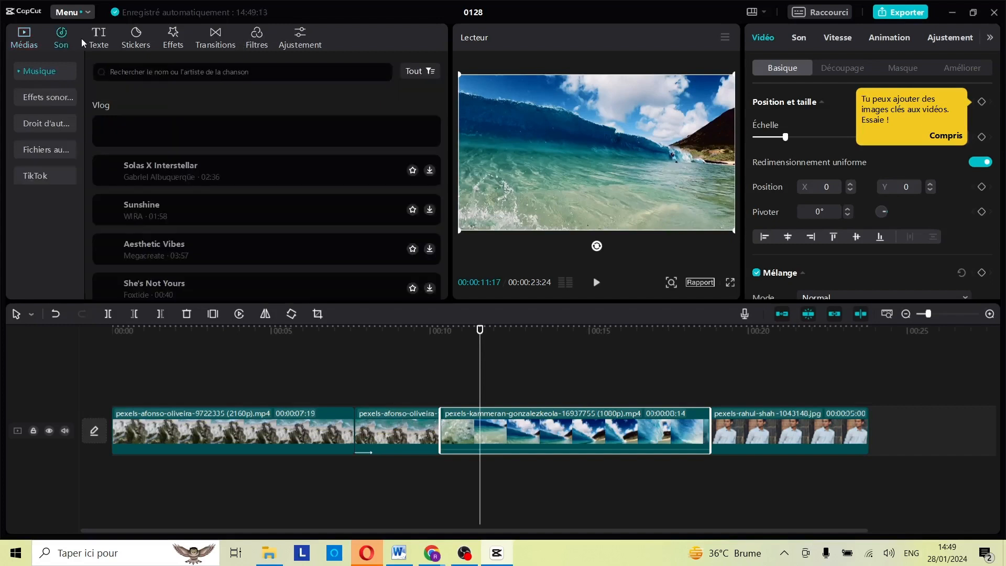
pyautogui.scroll(-2, 243, 178)
pyautogui.scroll(1, 241, 178)
pyautogui.scroll(-3, 240, 179)
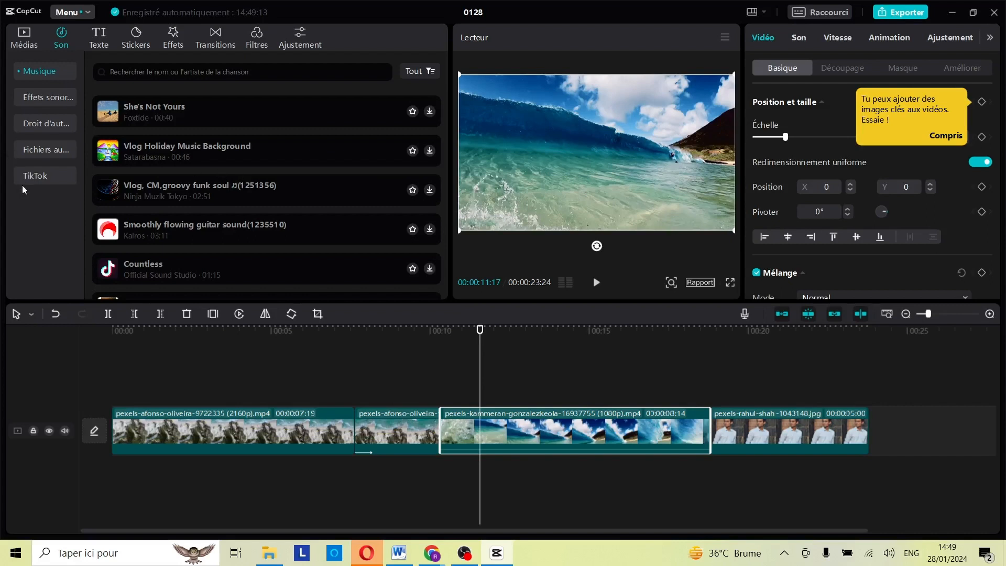
pyautogui.click(42, 176)
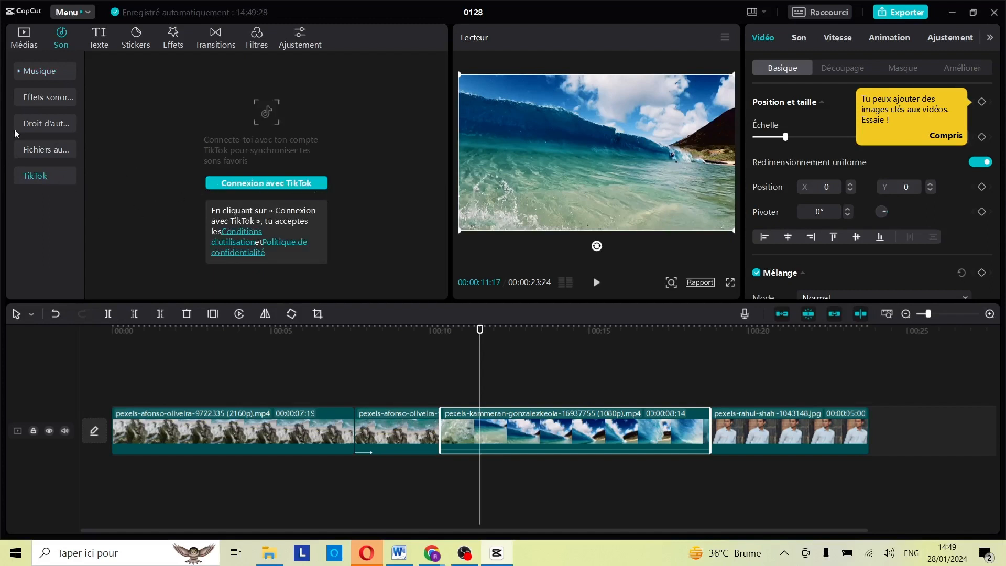
# Download the R&B track "Back To The 80's_Oldies/Classic Cinema, Soul, Funk, Disco(1385854)" and stop its preview
pyautogui.click(48, 74)
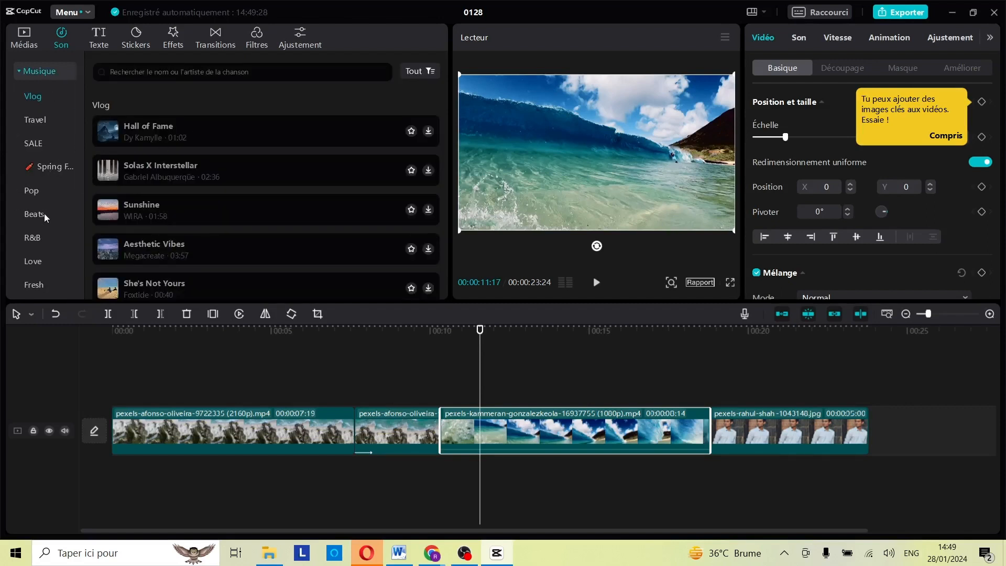
pyautogui.click(32, 239)
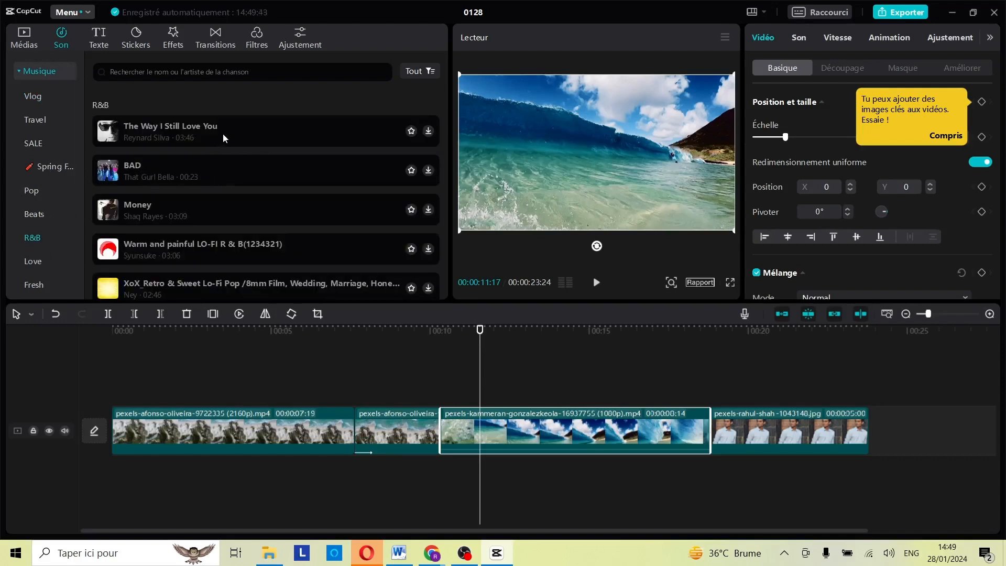
pyautogui.scroll(-3, 222, 133)
pyautogui.scroll(-6, 226, 134)
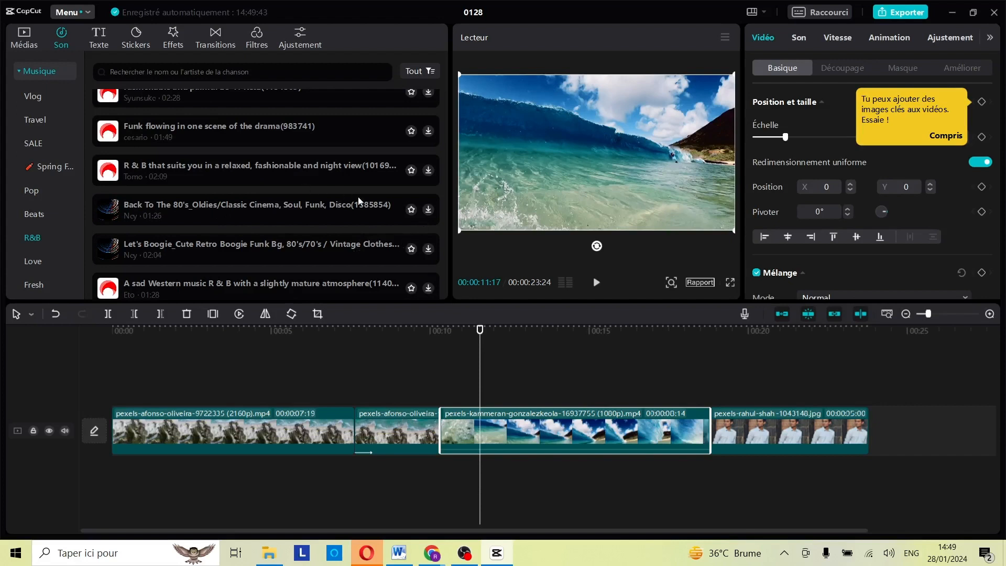
pyautogui.click(429, 212)
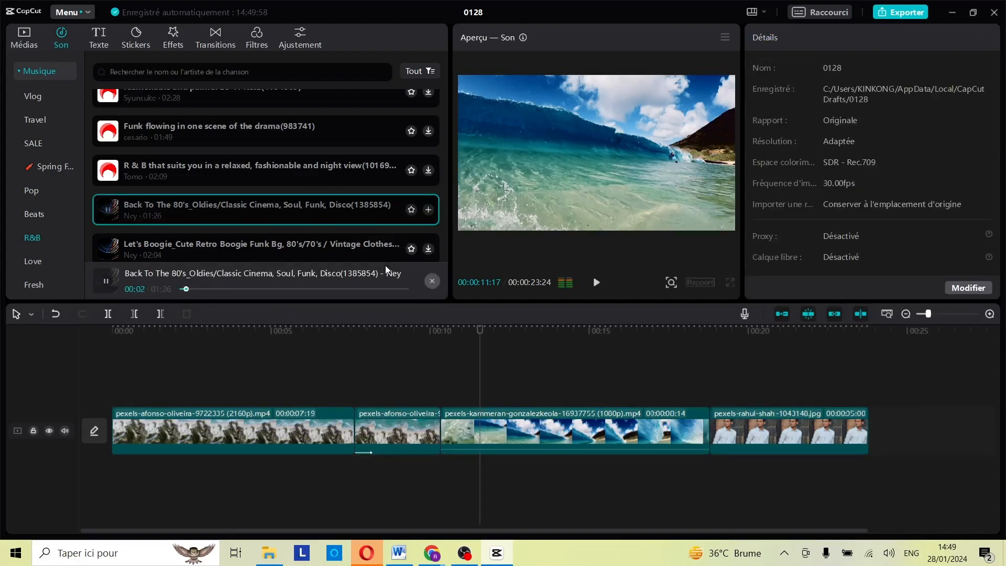
pyautogui.click(108, 280)
# Place the downloaded music track below the video clips from the start of the timeline and play part of it
pyautogui.moveTo(420, 209); pyautogui.dragTo(114, 472)
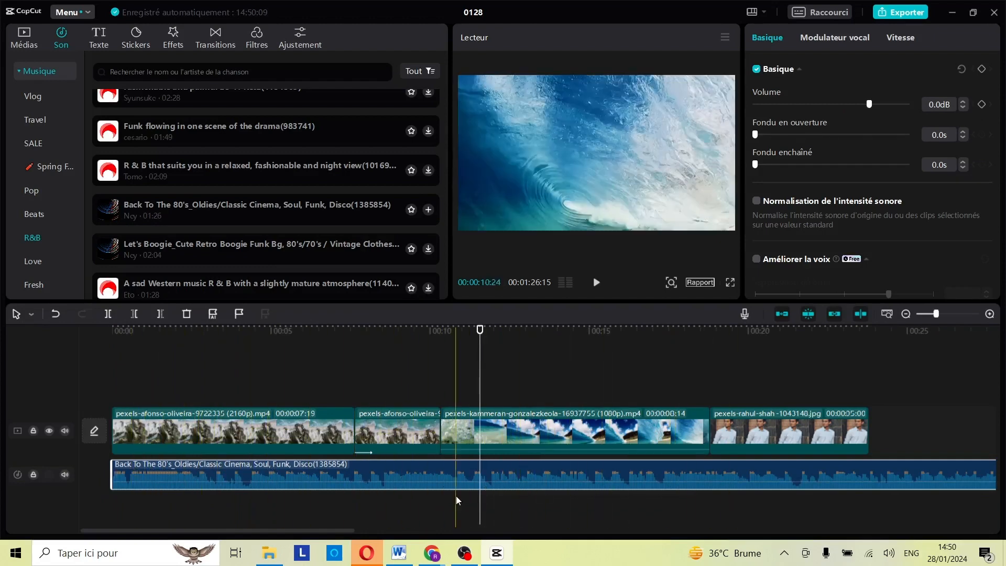
pyautogui.press('space')
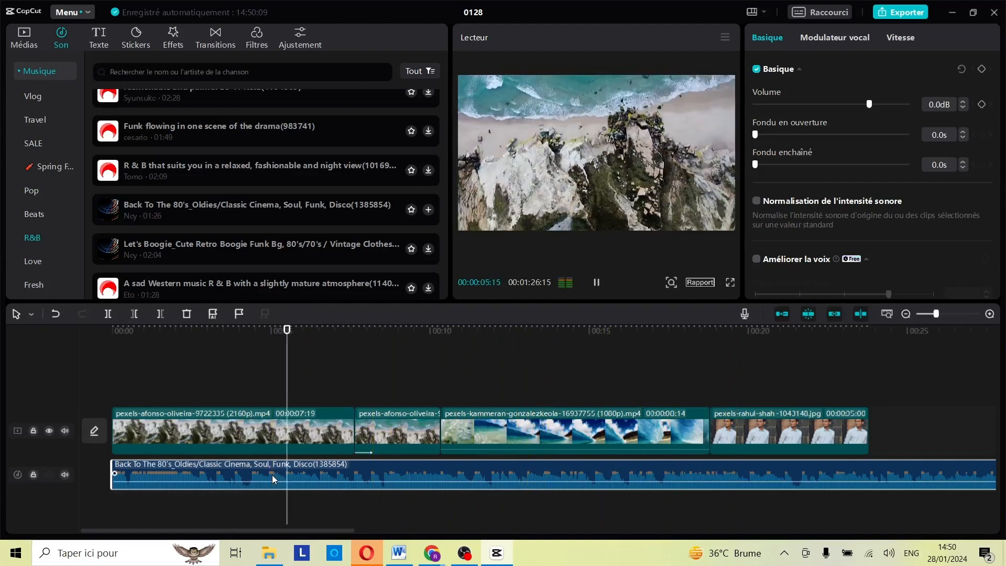
pyautogui.press('space')
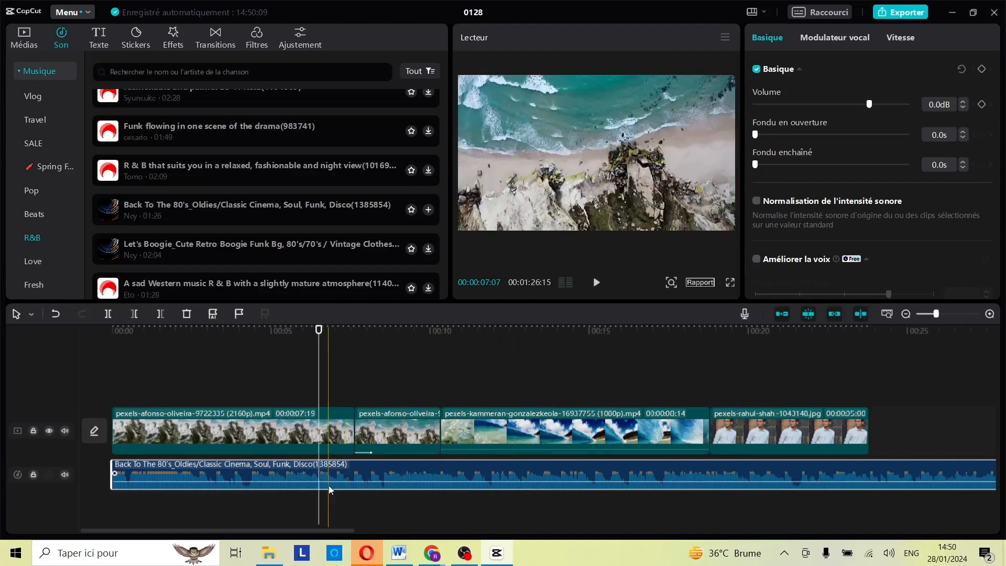
# Trim the end of the music to match the end of the last clip and play part of the sequence back
pyautogui.moveTo(327, 531); pyautogui.dragTo(999, 563)
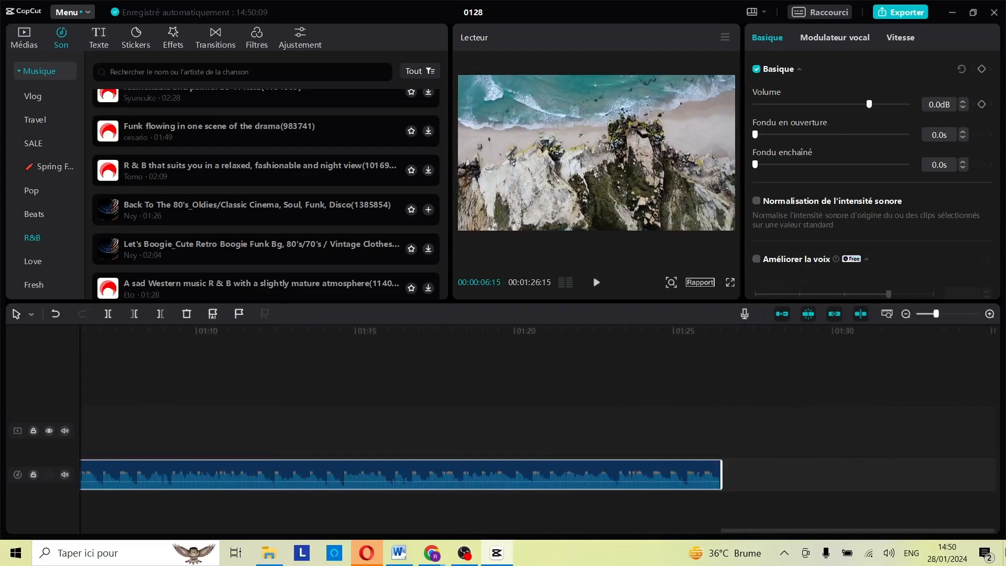
pyautogui.moveTo(563, 470); pyautogui.dragTo(865, 489)
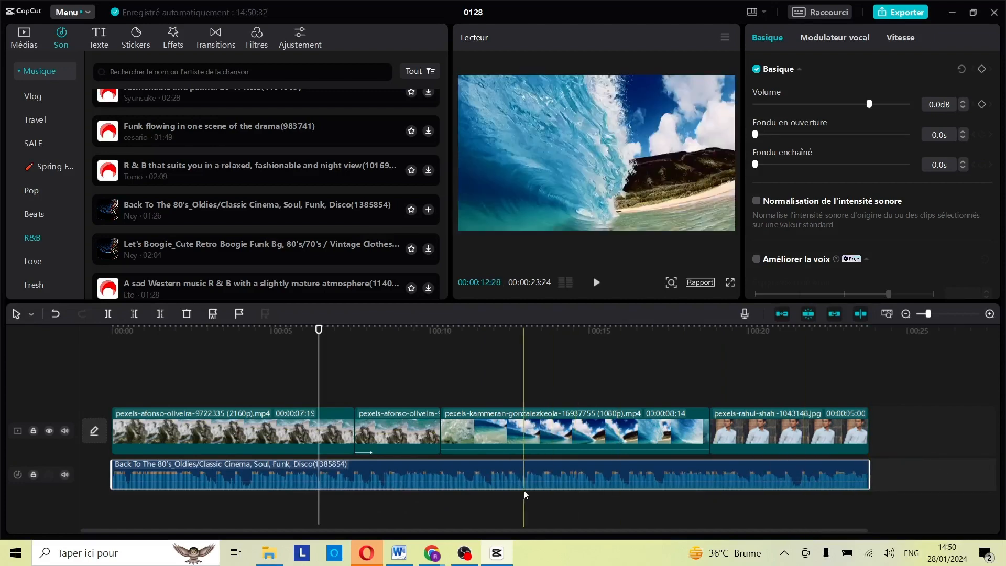
pyautogui.click(210, 416)
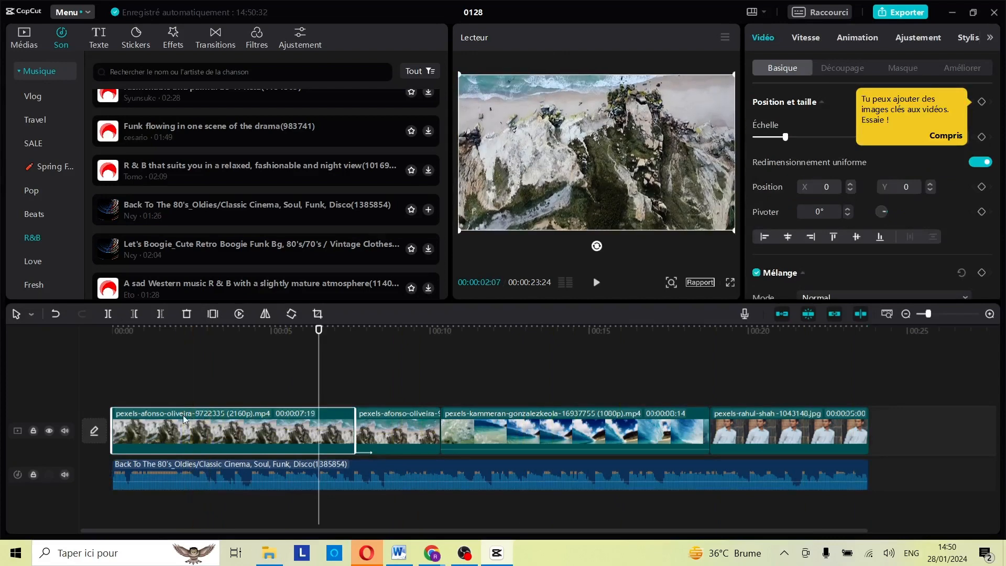
pyautogui.press('space')
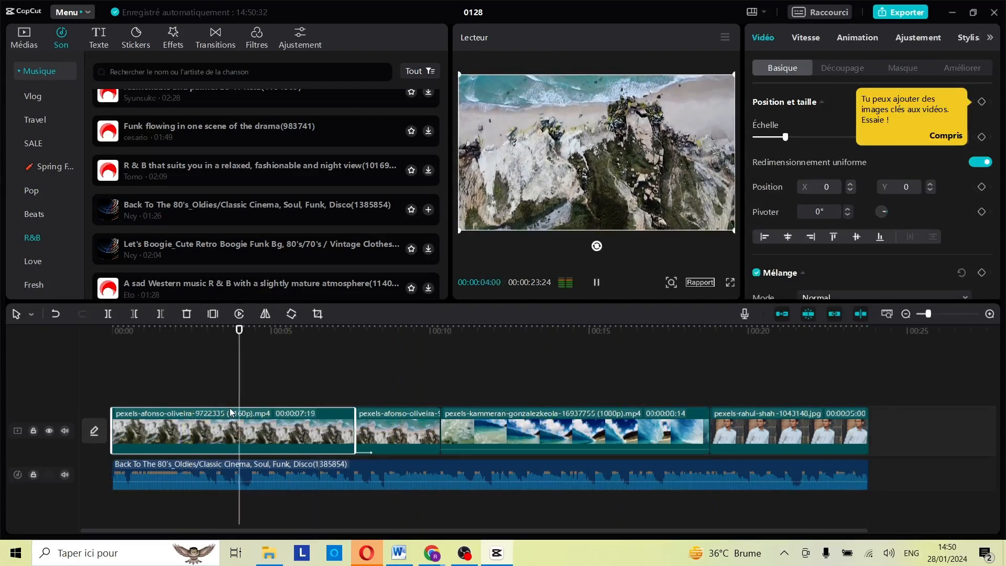
pyautogui.press('space')
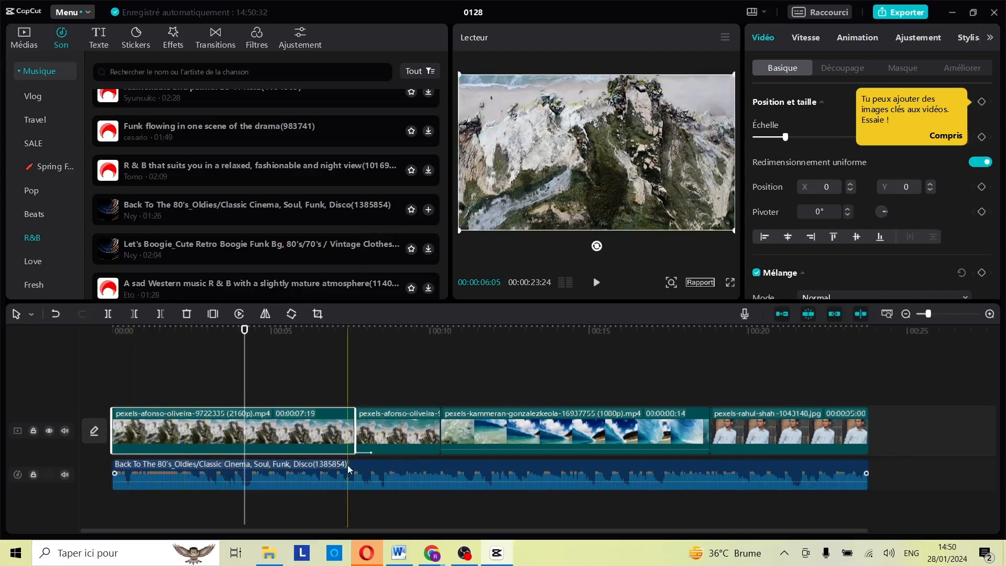
pyautogui.moveTo(329, 469)
pyautogui.mouseDown()
pyautogui.moveTo(413, 477)
pyautogui.moveTo(323, 452)
pyautogui.moveTo(404, 460)
pyautogui.moveTo(388, 473)
pyautogui.moveTo(320, 477)
pyautogui.mouseUp()
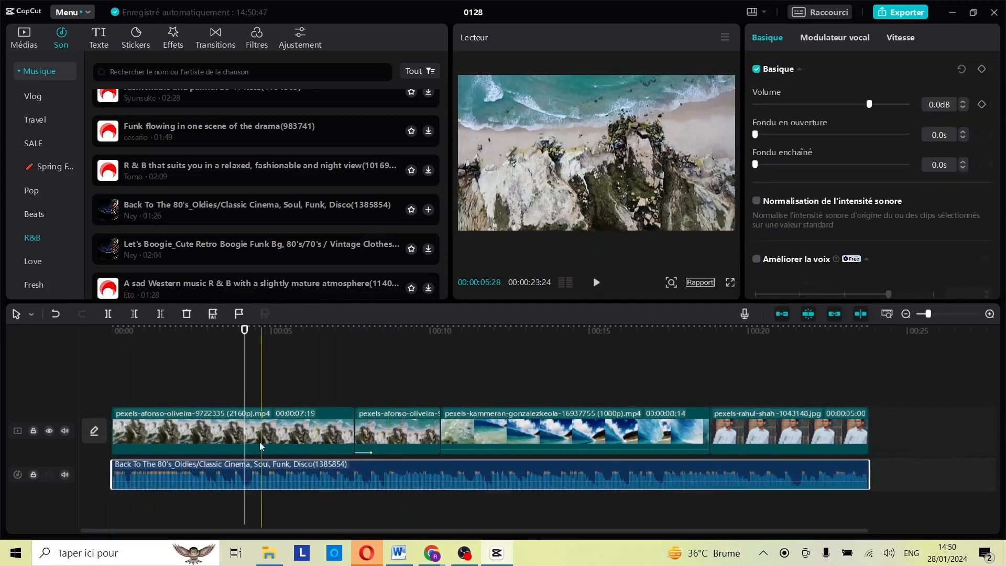
# Add the black Abc text preset with white outline from Tendance and move it to start about 1 second into the timeline
pyautogui.click(97, 42)
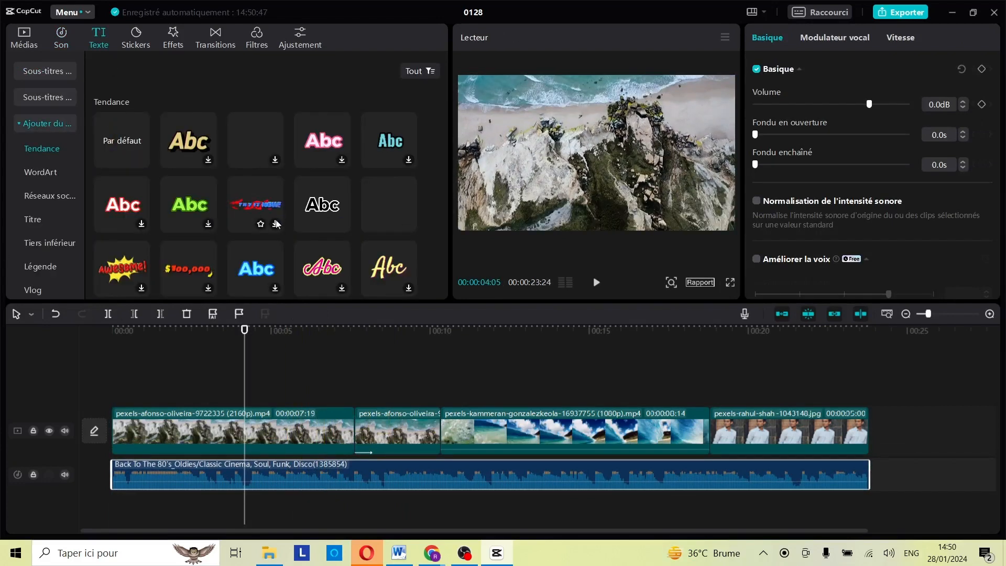
pyautogui.scroll(-2, 294, 213)
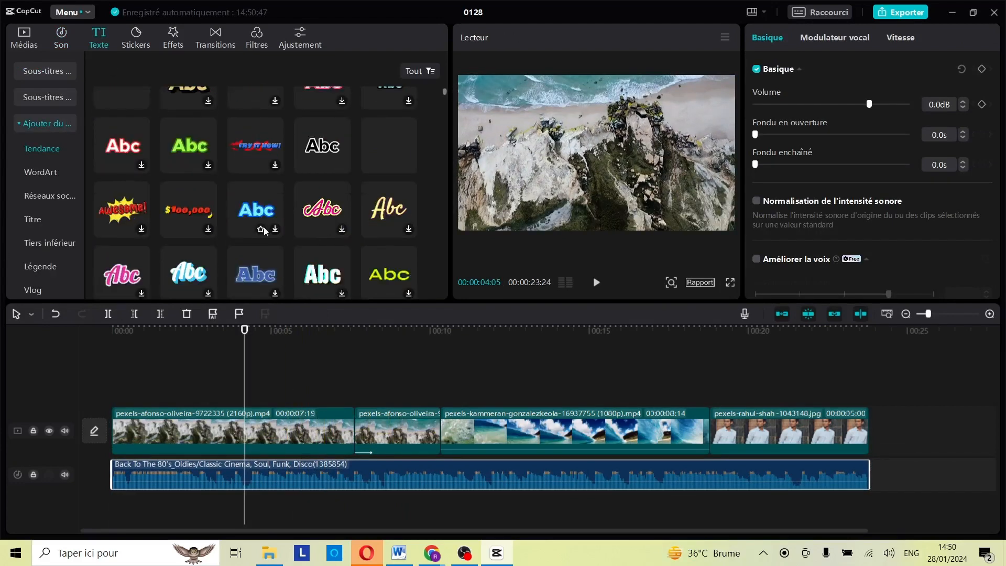
pyautogui.scroll(-4, 264, 231)
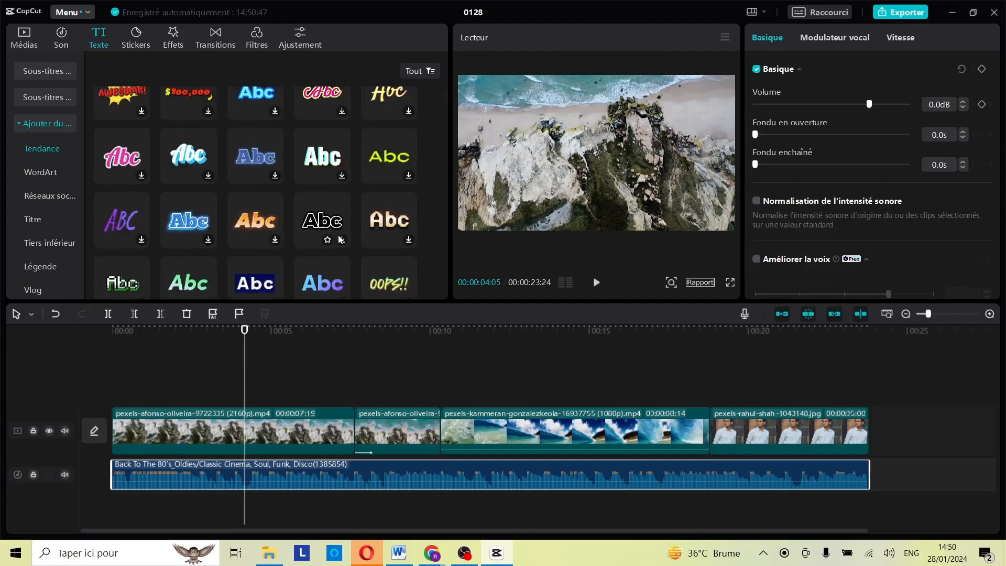
pyautogui.click(342, 241)
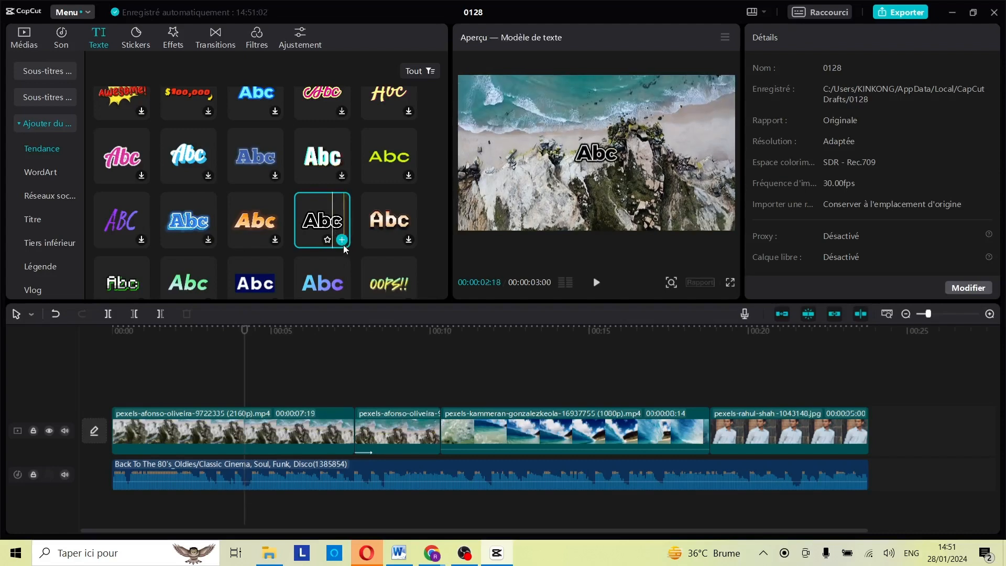
pyautogui.click(342, 240)
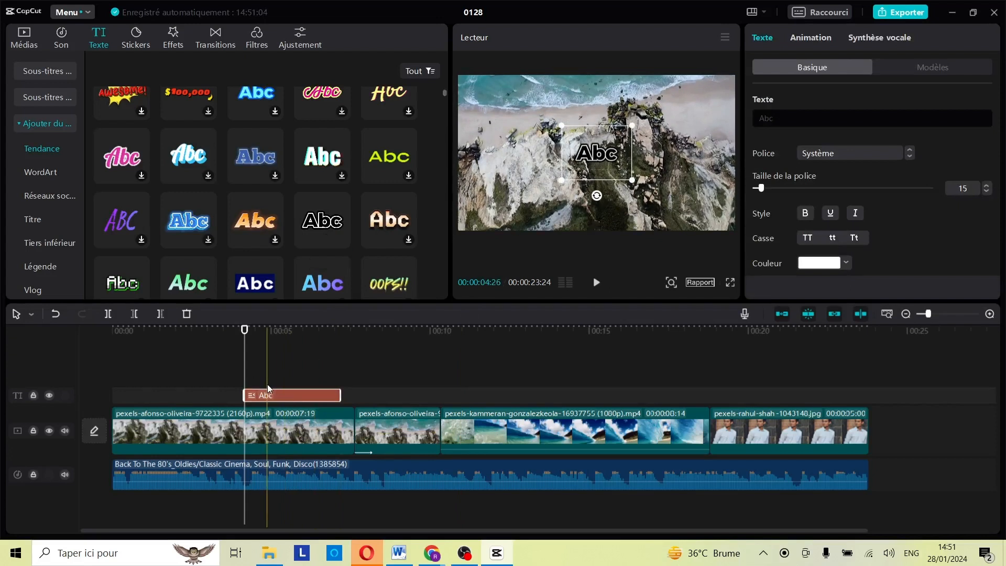
pyautogui.moveTo(270, 397); pyautogui.dragTo(178, 398)
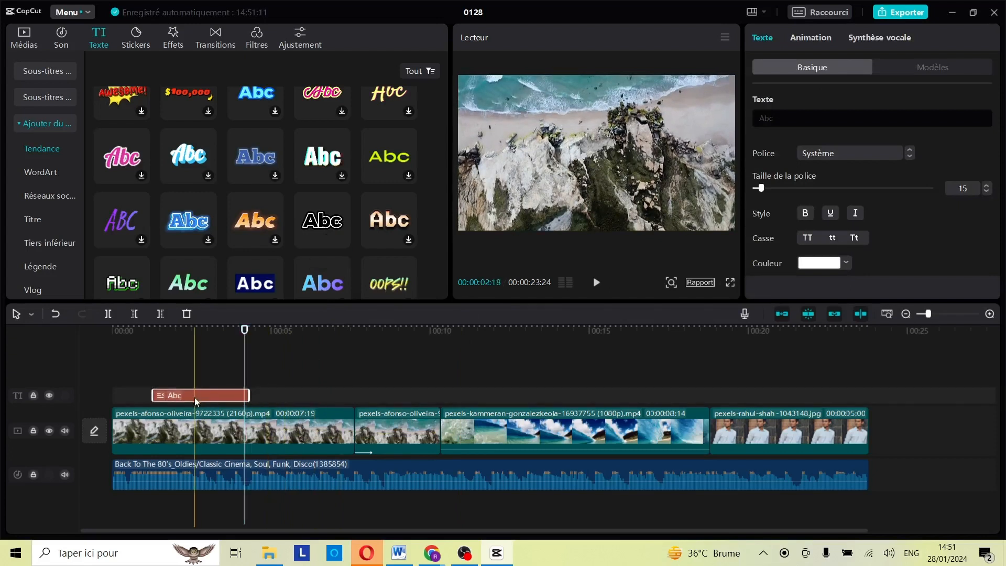
# Reposition the text clip near the start of the timeline and change its wording to "text"
pyautogui.moveTo(245, 397); pyautogui.dragTo(271, 404)
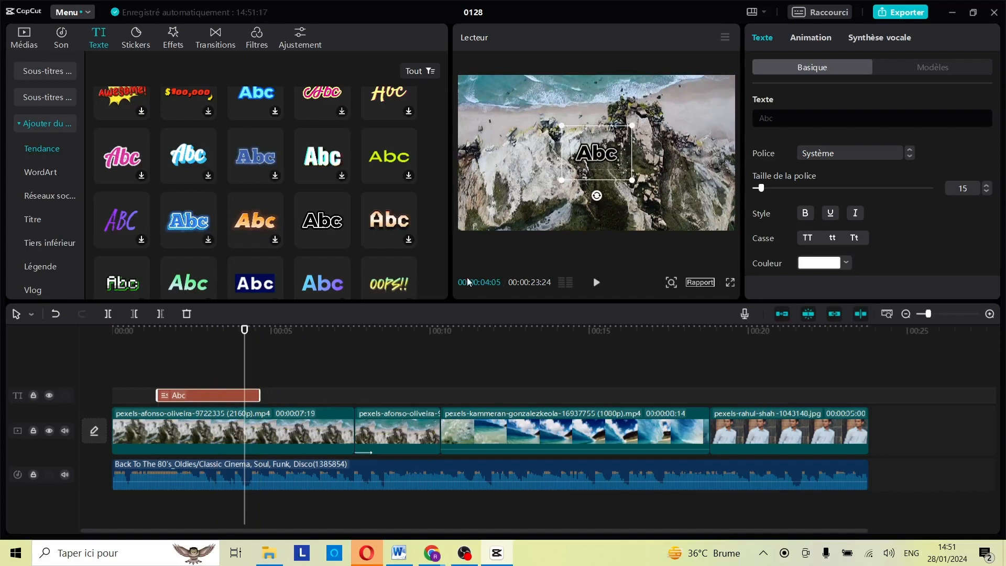
pyautogui.click(776, 123)
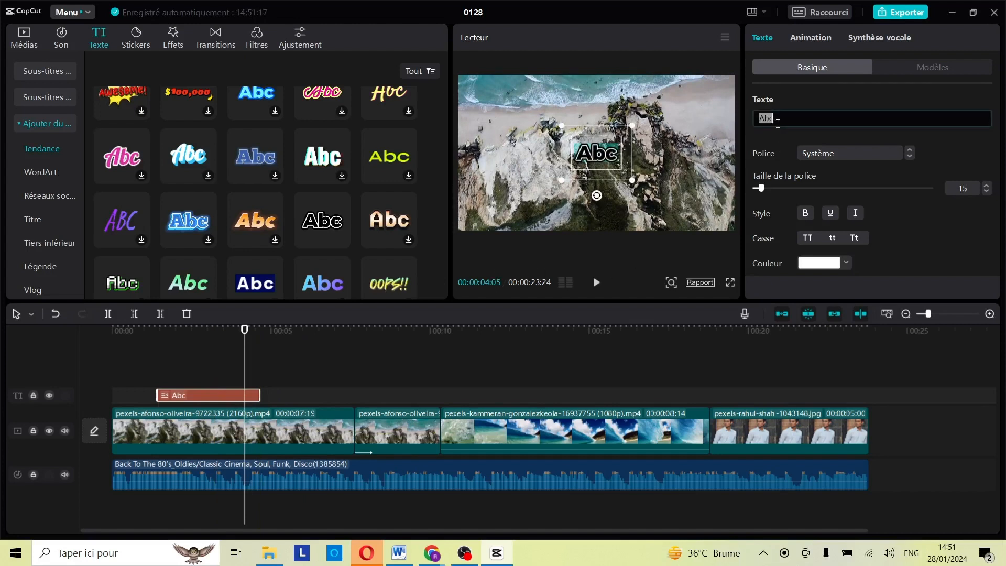
pyautogui.write('text')
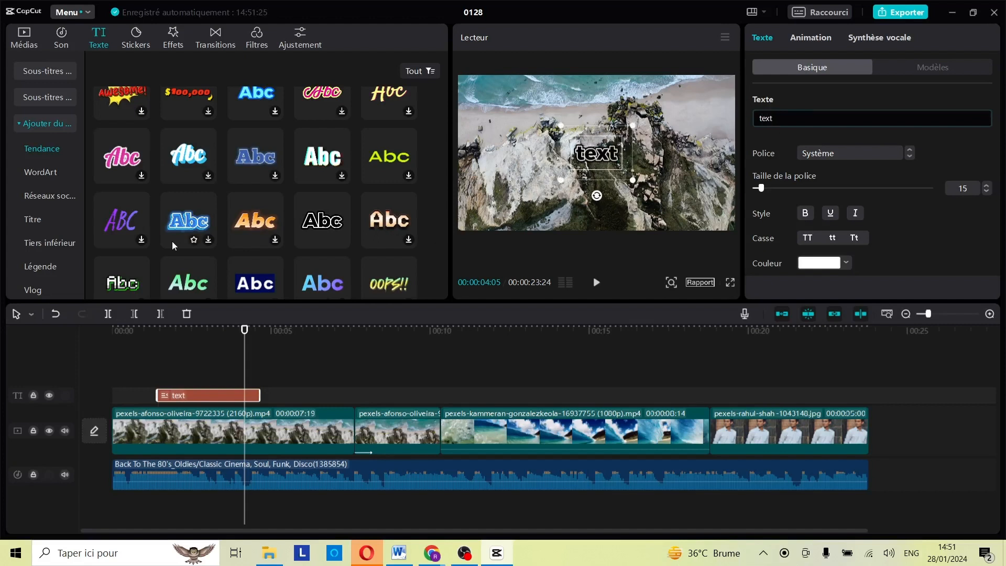
# Play the sequence from about 1 second to preview the title over the first clip
pyautogui.click(159, 345)
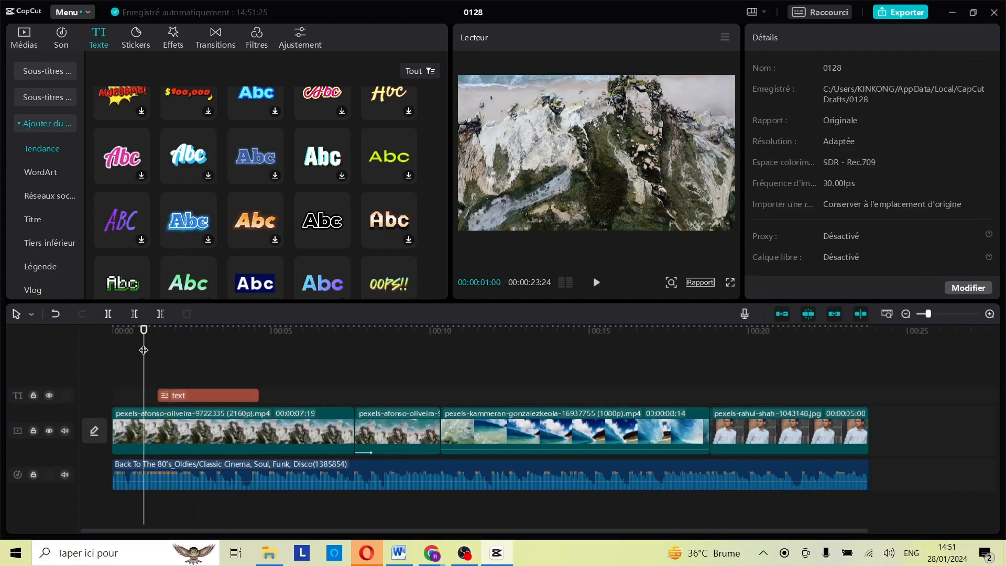
pyautogui.press('space')
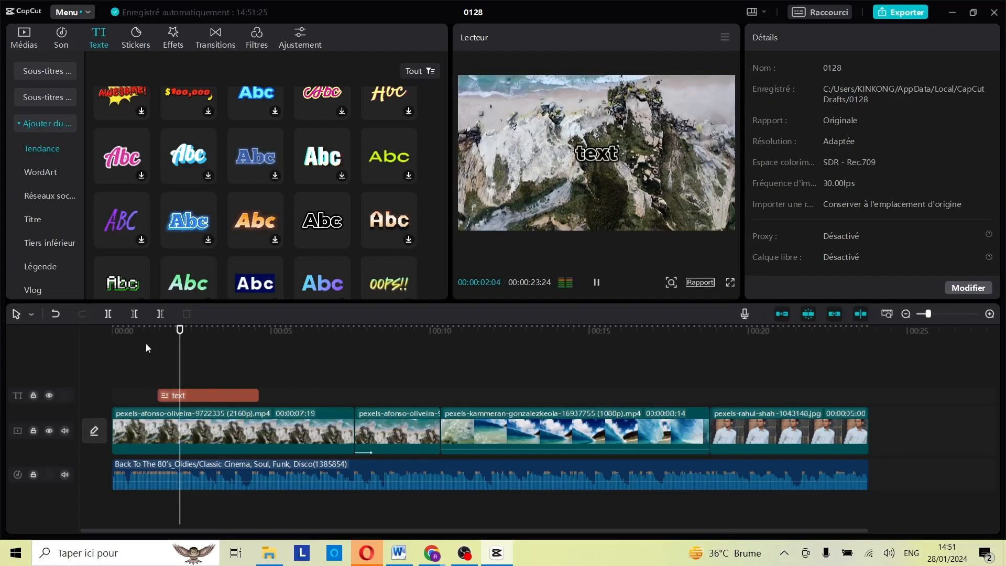
pyautogui.press('space')
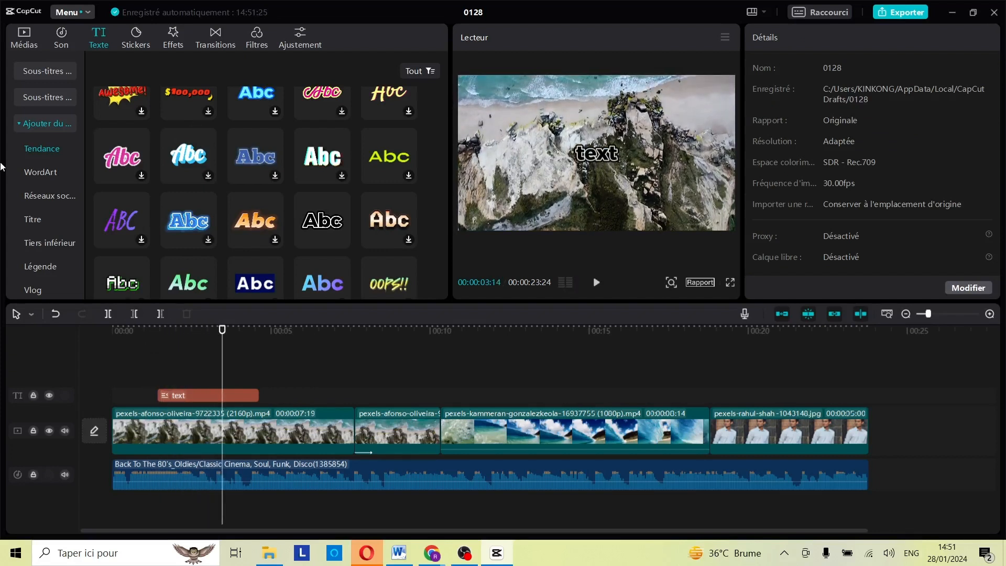
pyautogui.scroll(-5, 220, 165)
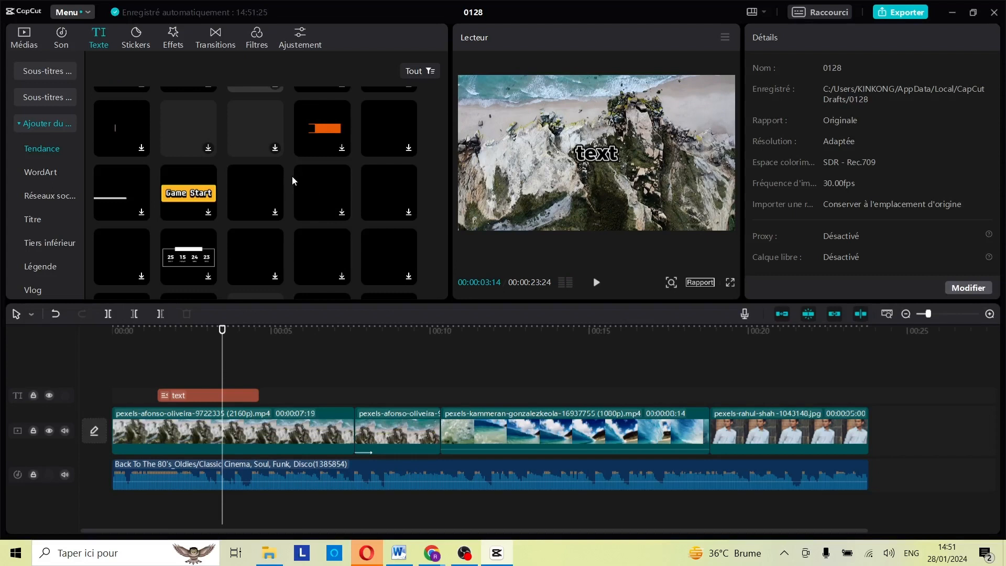
pyautogui.scroll(-2, 74, 178)
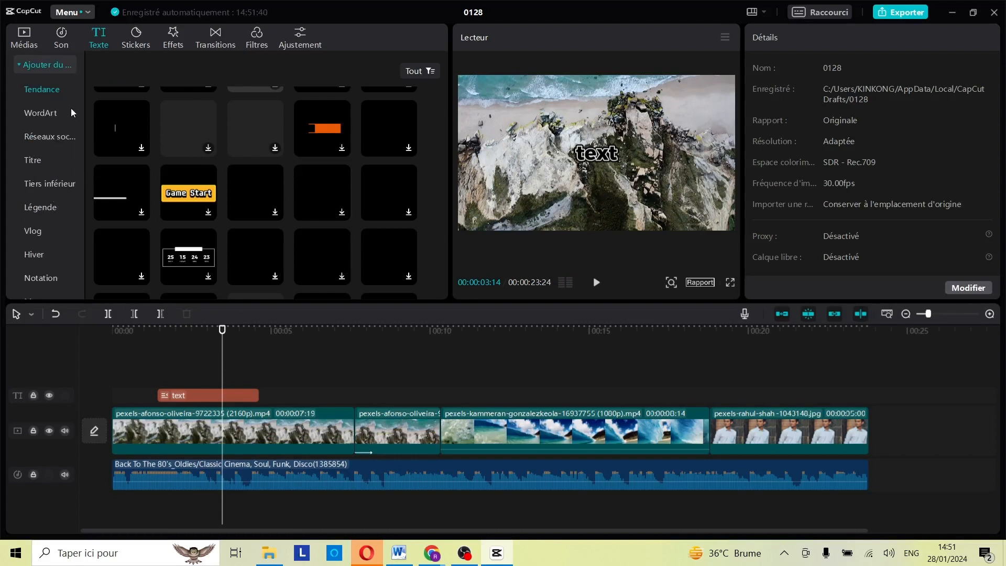
pyautogui.click(135, 39)
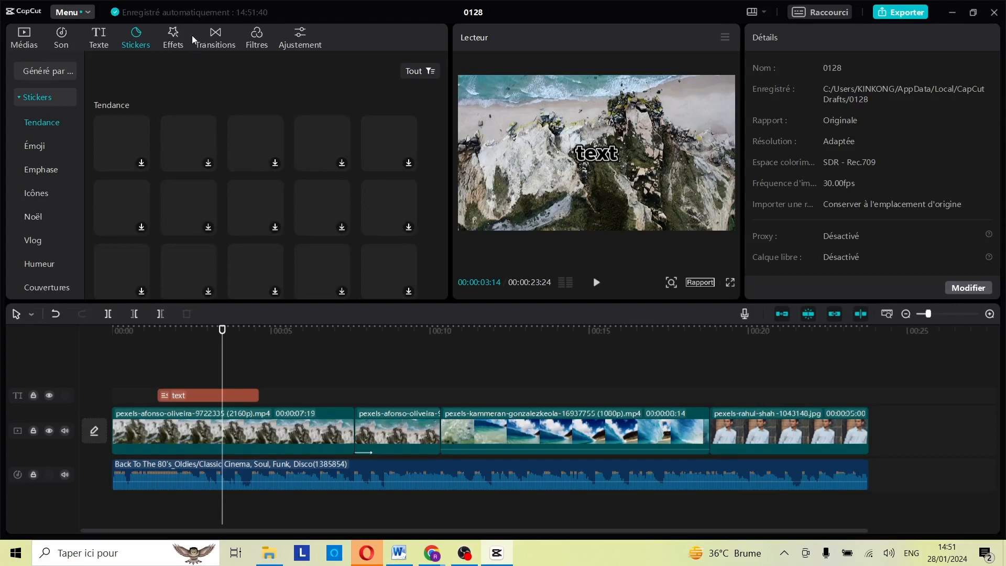
# Download the Affinement intelligent video effect from the Tendance effects and add it to the timeline
pyautogui.click(178, 37)
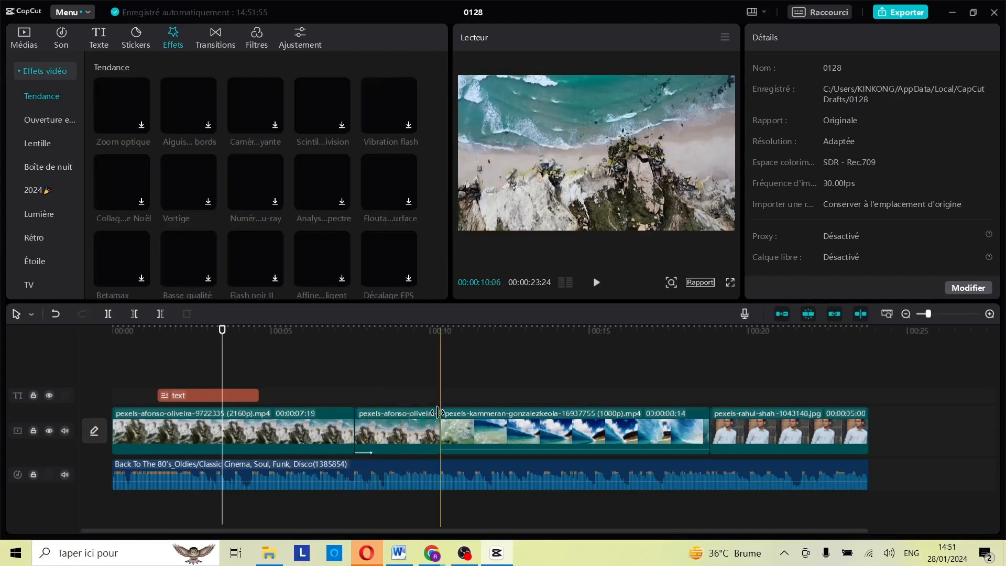
pyautogui.click(448, 427)
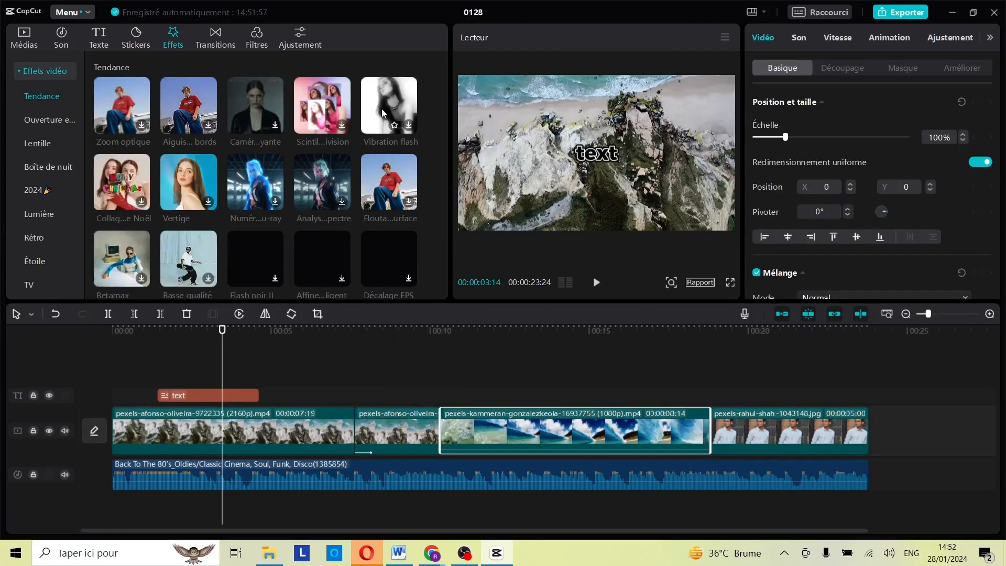
pyautogui.click(341, 284)
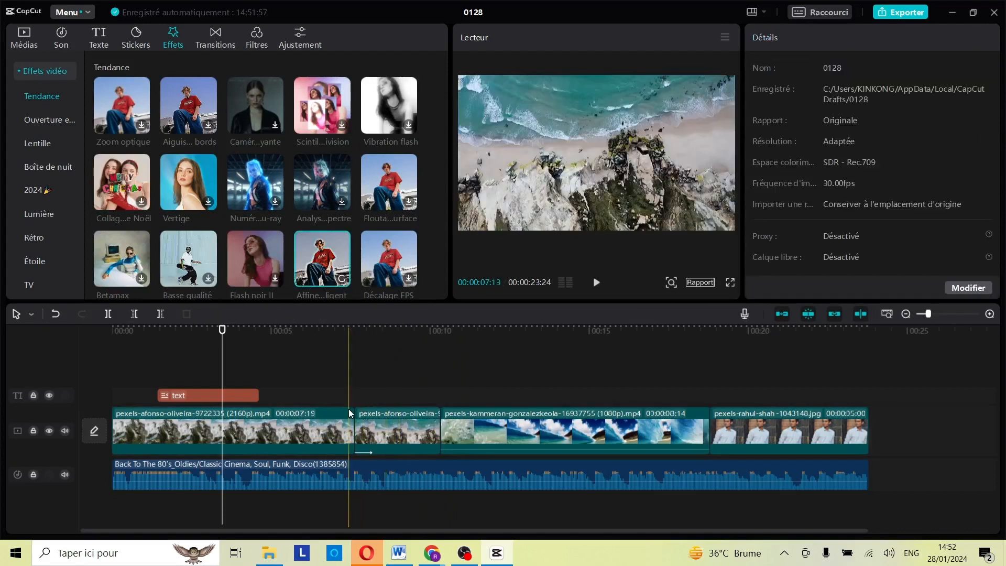
pyautogui.click(360, 422)
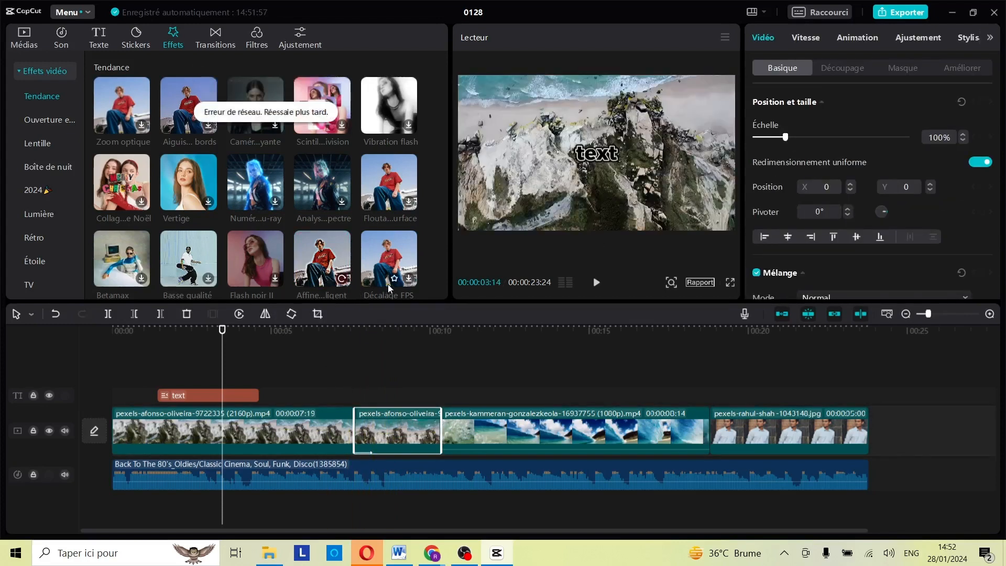
pyautogui.click(342, 278)
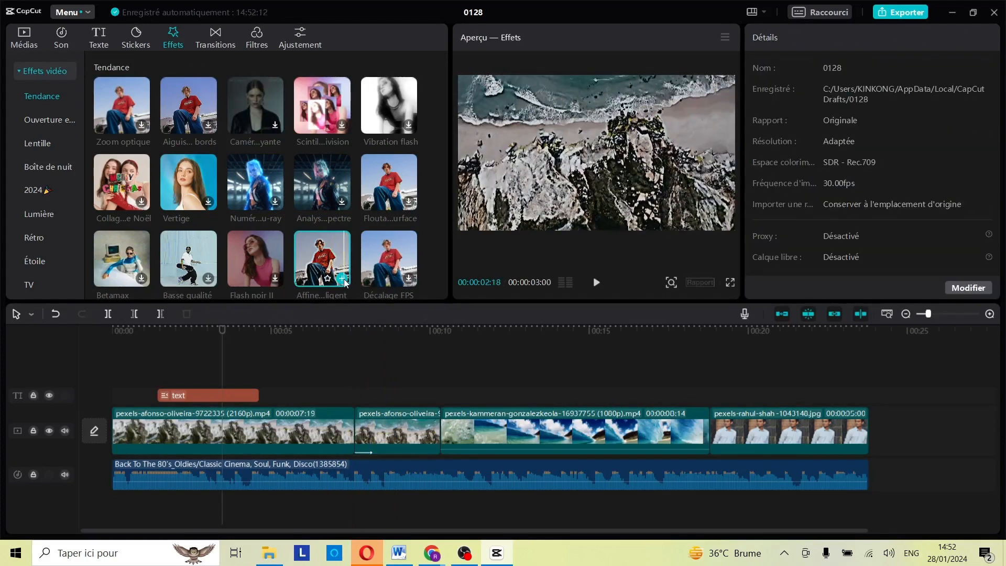
pyautogui.click(342, 279)
# Fit the Affinement intelligent effect exactly over the second video clip and play that section back
pyautogui.moveTo(290, 377); pyautogui.dragTo(419, 386)
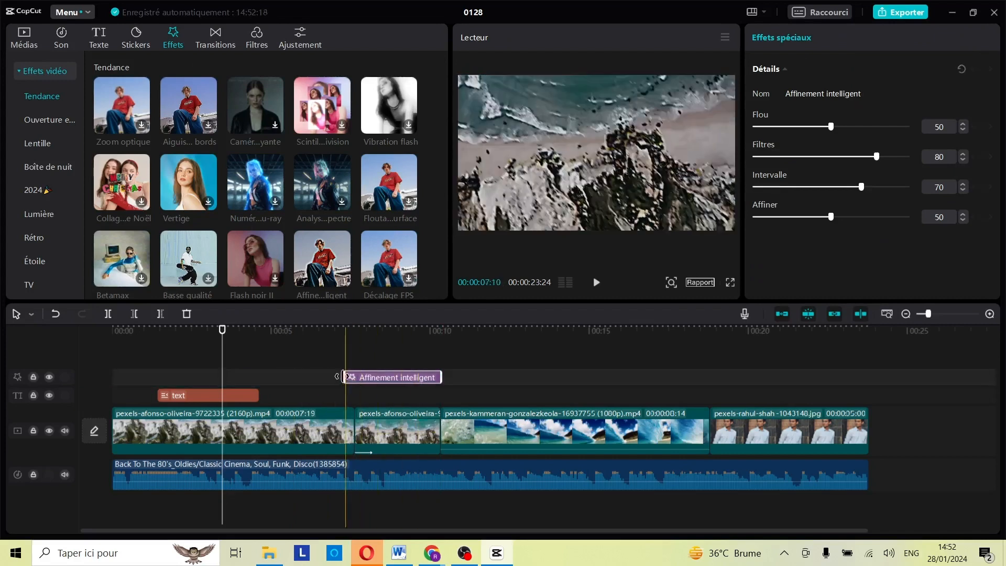
pyautogui.moveTo(345, 378); pyautogui.dragTo(357, 378)
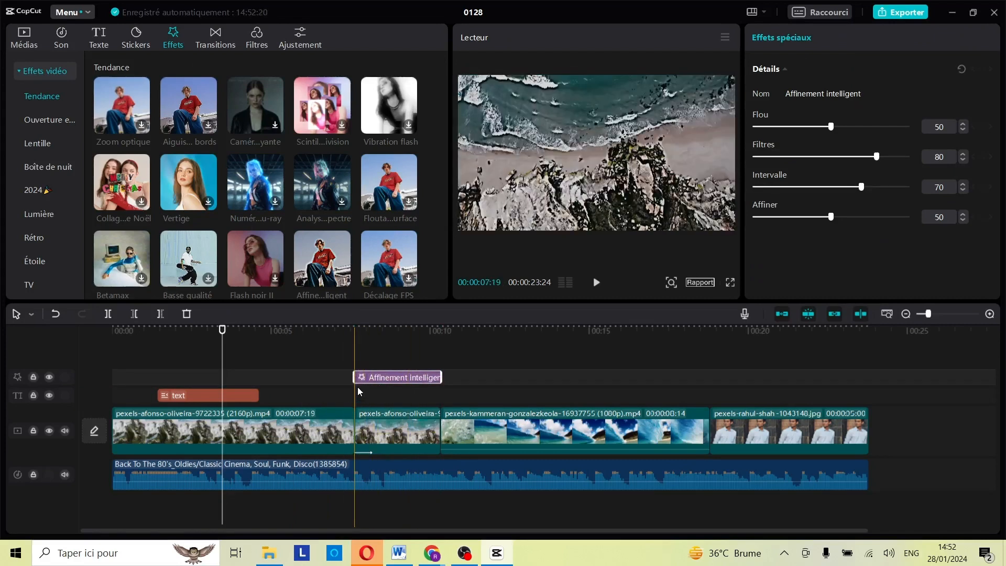
pyautogui.click(354, 371)
pyautogui.press('space')
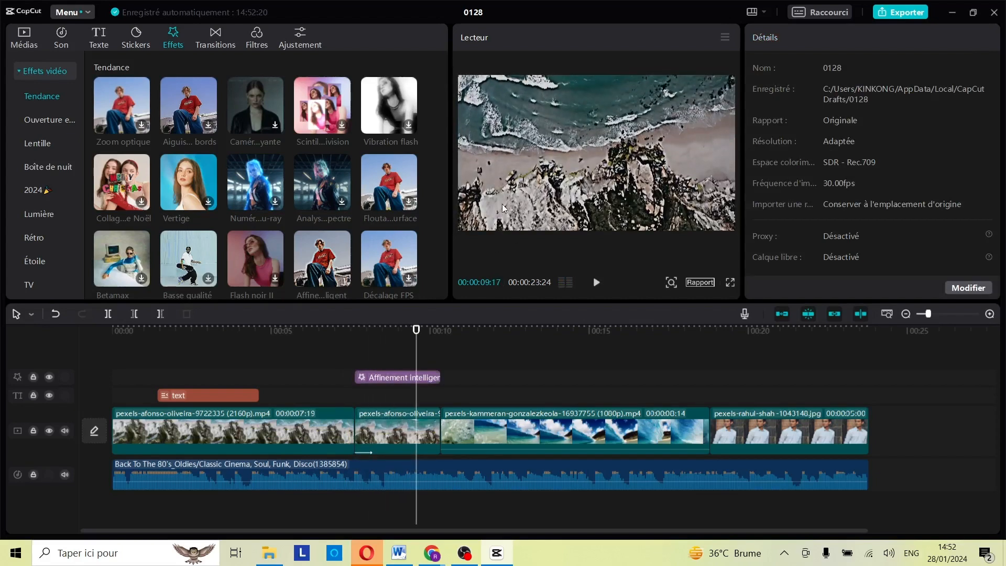
pyautogui.scroll(-3, 324, 181)
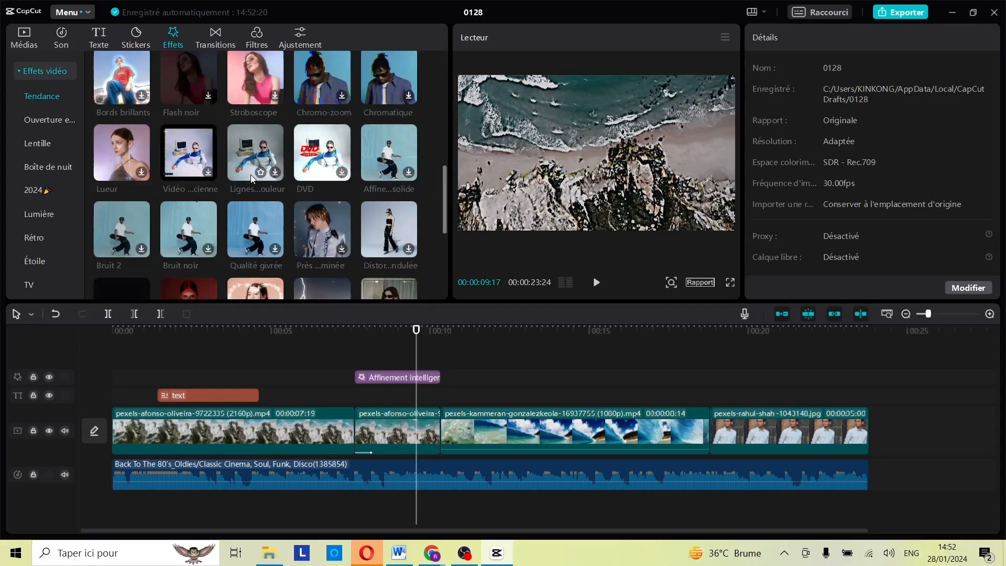
pyautogui.moveTo(231, 162)
pyautogui.scroll(5, 214, 147)
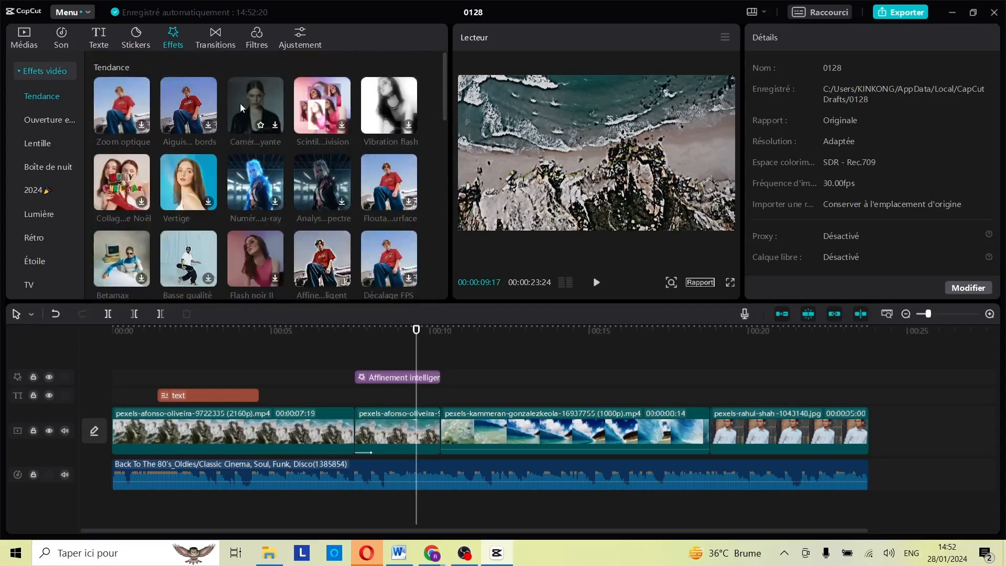
# Download the Mélange transition from Recouvrir and add it at the cut between the second clip and the ocean wave clip
pyautogui.click(222, 33)
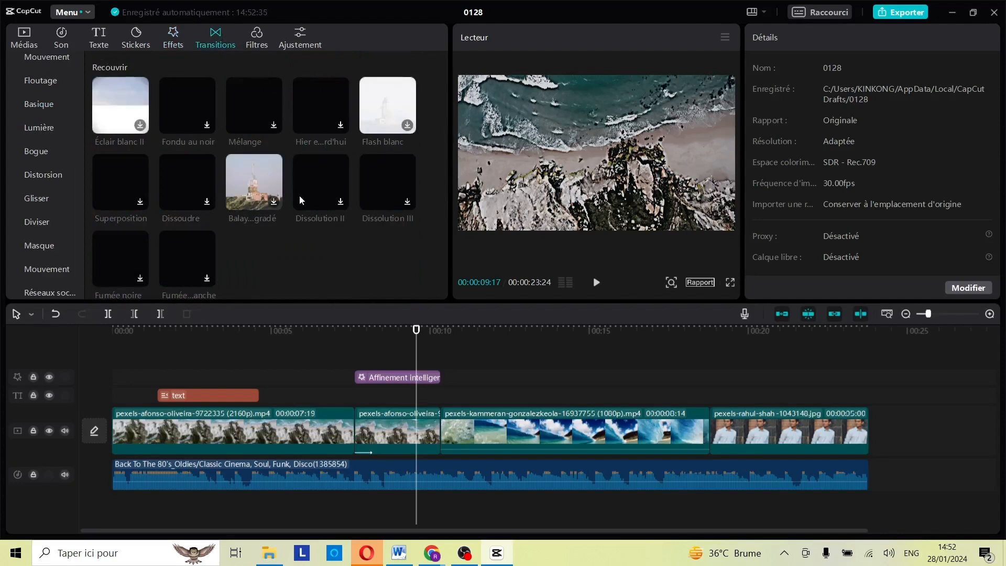
pyautogui.click(352, 434)
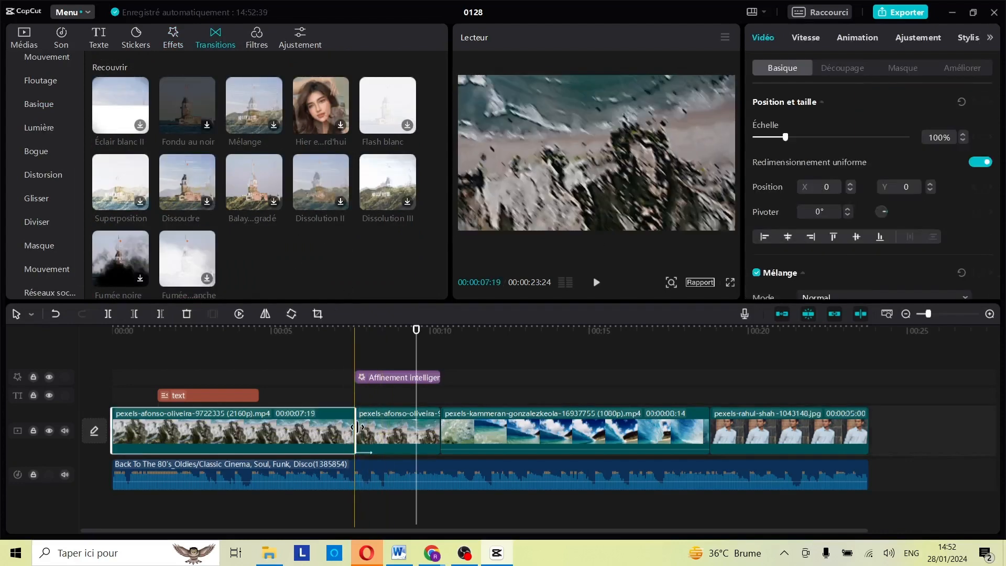
pyautogui.click(414, 434)
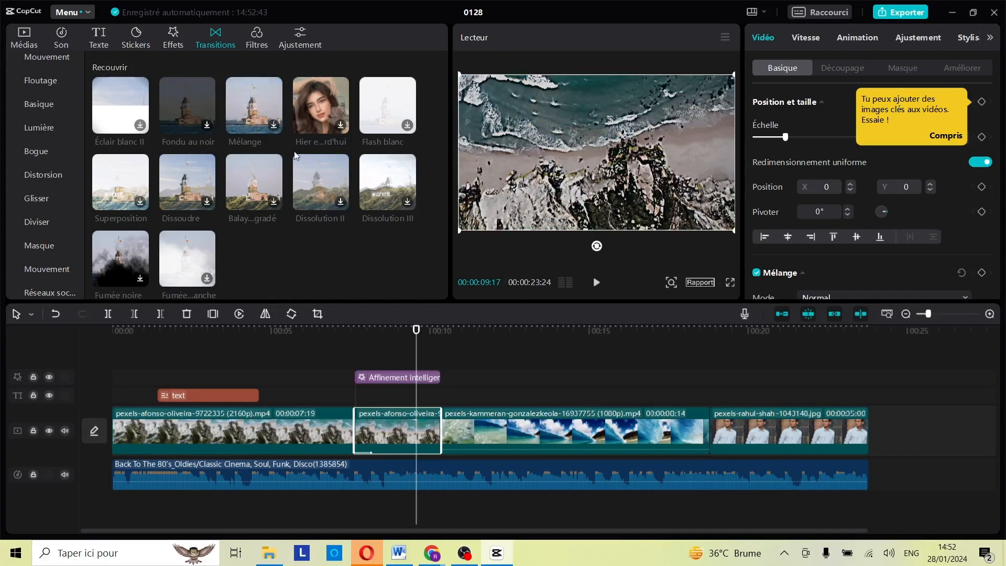
pyautogui.click(441, 395)
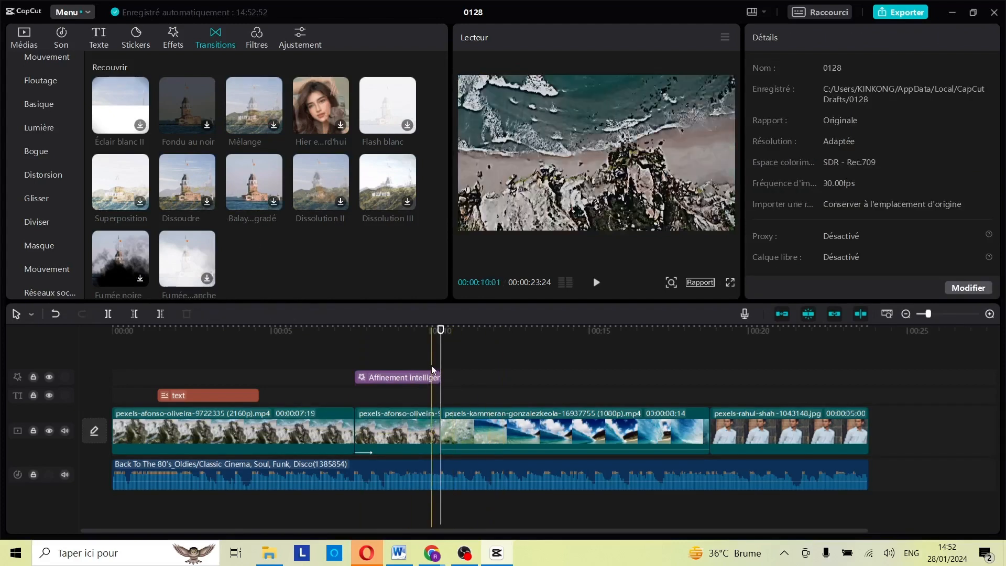
pyautogui.click(278, 127)
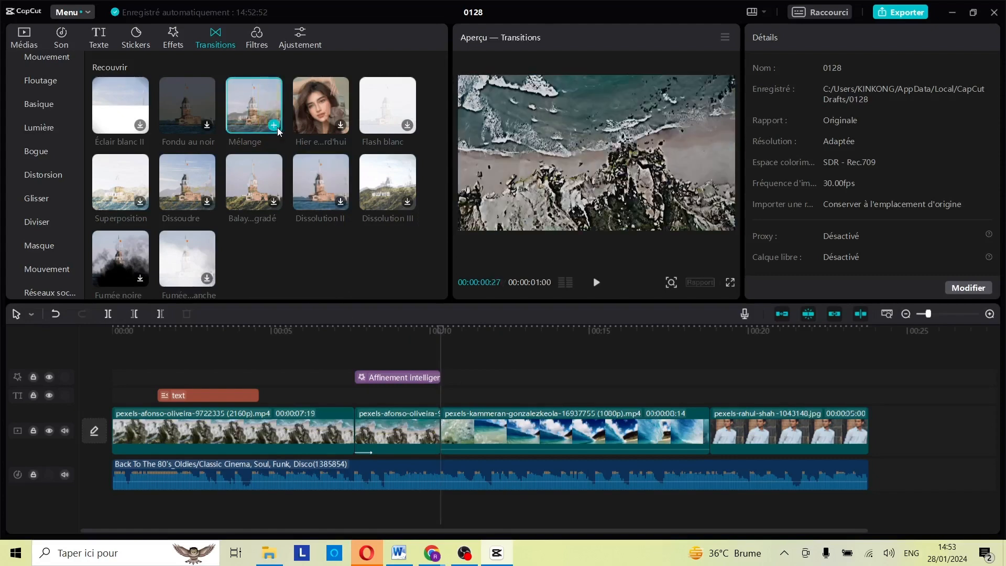
pyautogui.click(274, 125)
# Play the sequence across the Mélange transition, stopping in the ocean wave clip
pyautogui.click(584, 324)
pyautogui.click(419, 378)
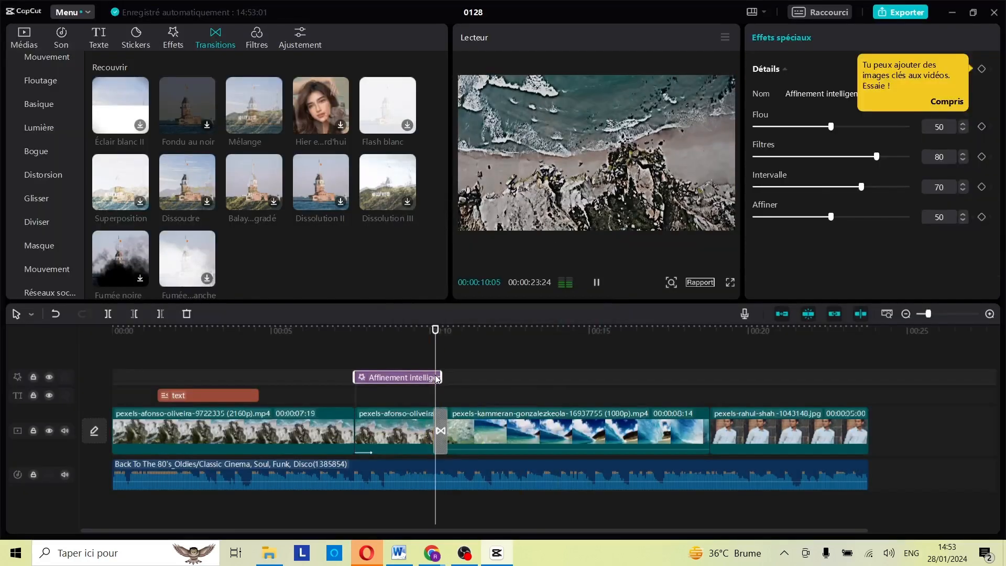
pyautogui.press('space')
pyautogui.click(464, 354)
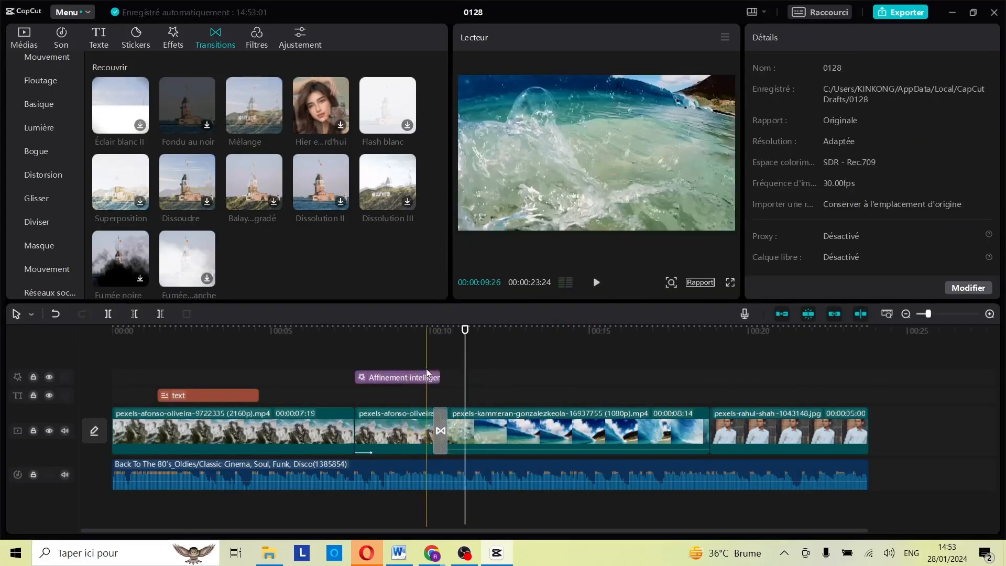
pyautogui.scroll(-5, 287, 168)
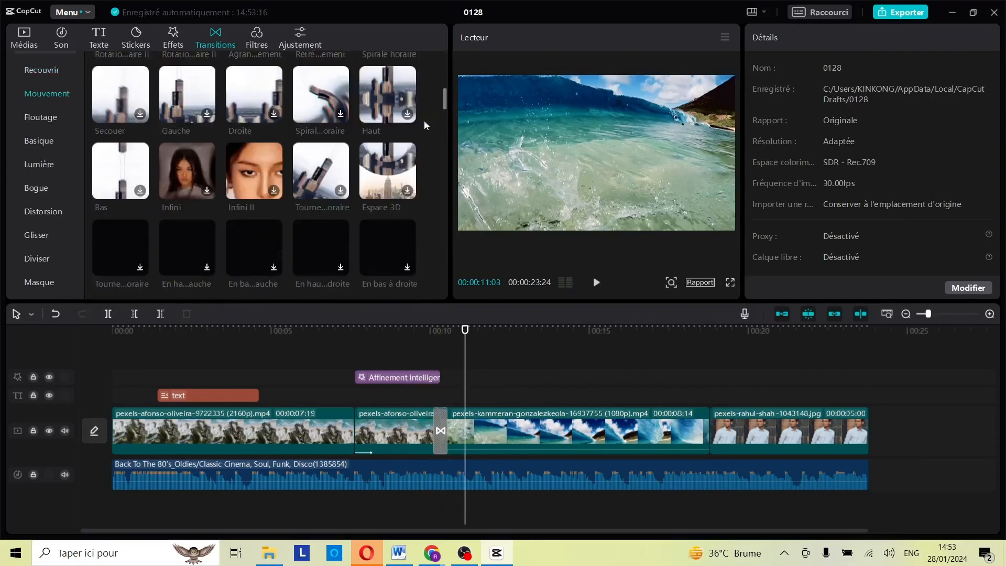
pyautogui.click(262, 33)
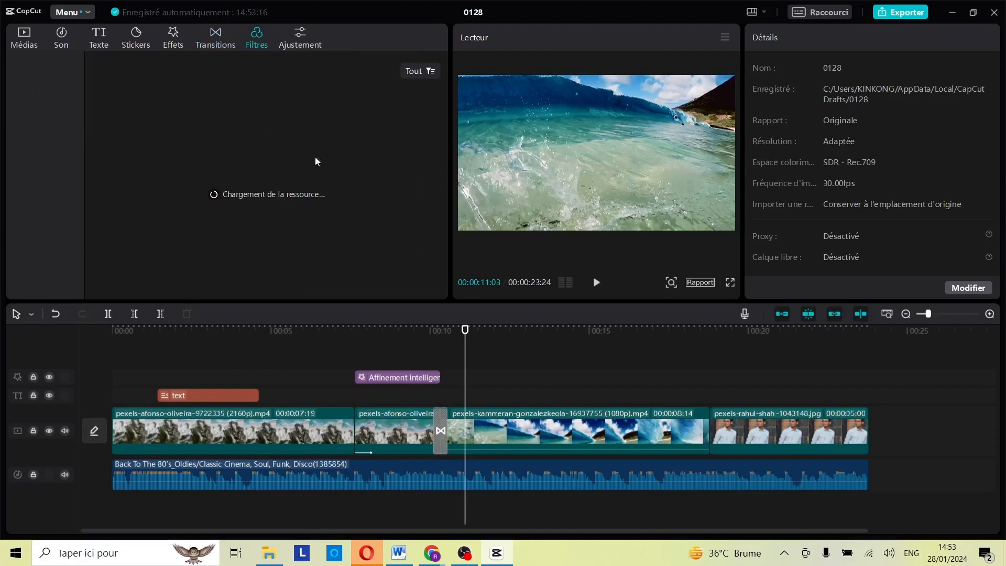
pyautogui.click(284, 40)
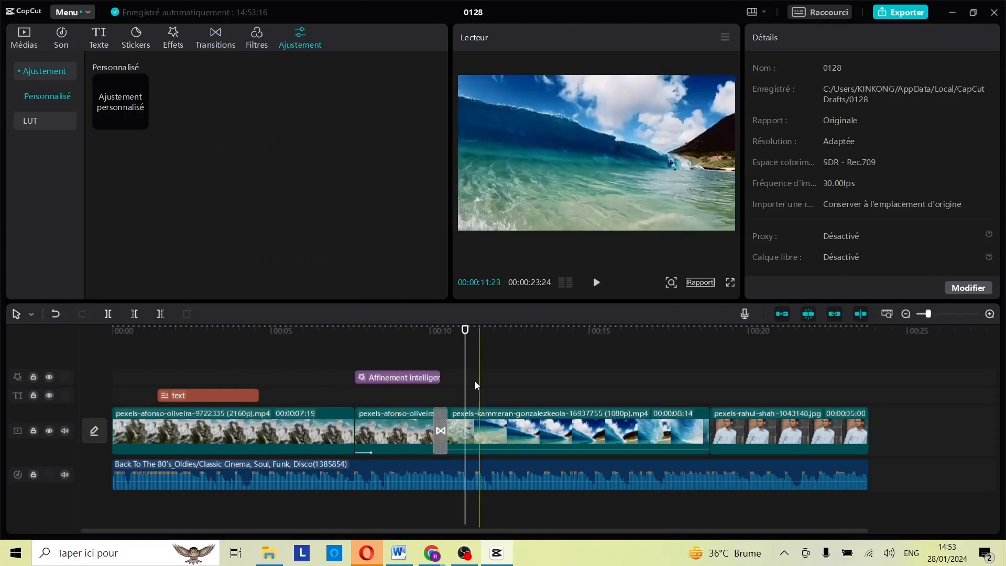
# Split the ocean wave clip at about 15 seconds and delete its second part
pyautogui.click(595, 431)
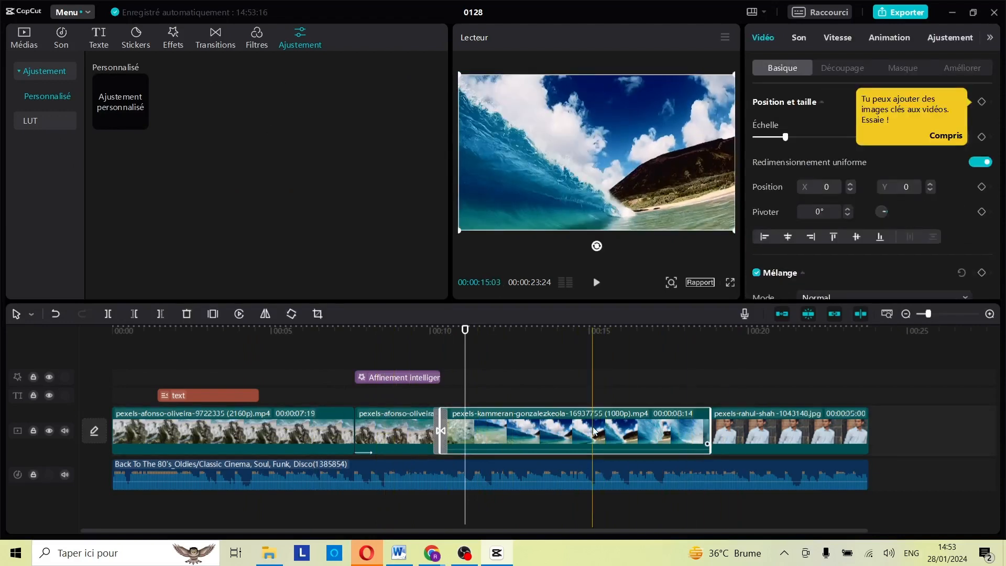
pyautogui.hotkey('ctrl', 'b')
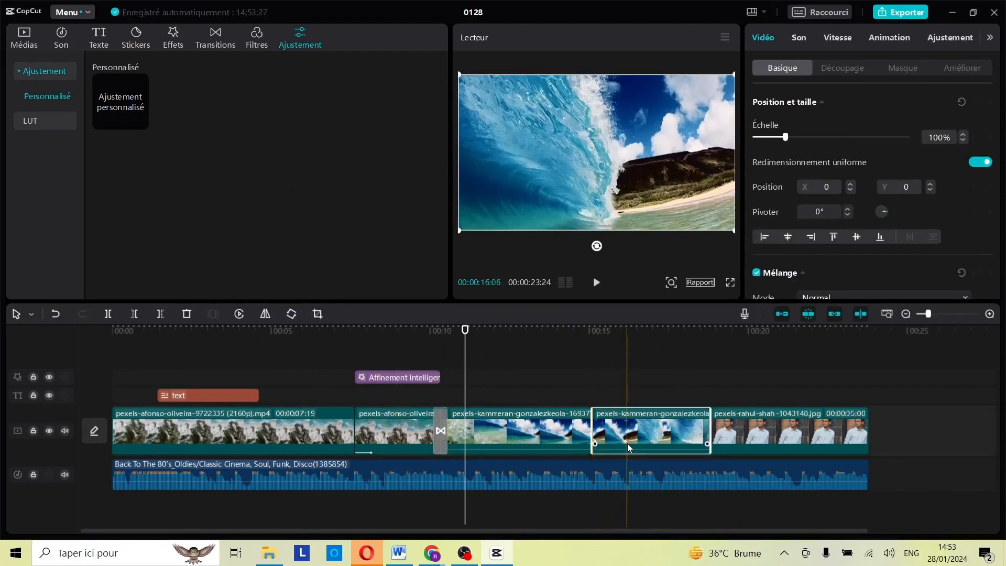
pyautogui.press('Delete')
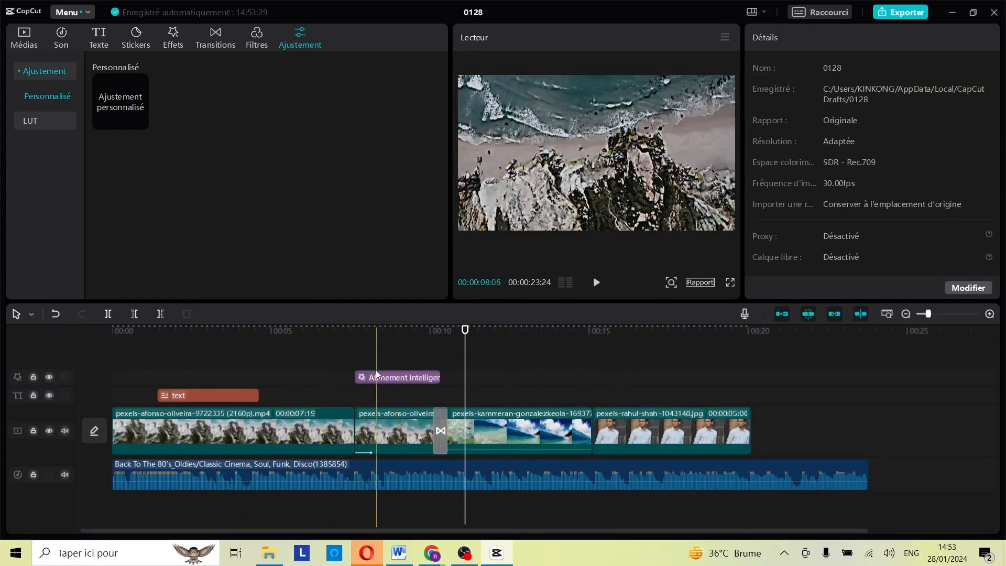
# Shift the Affinement intelligent effect slightly earlier so it starts about 7 seconds into the timeline
pyautogui.moveTo(368, 378)
pyautogui.mouseDown()
pyautogui.moveTo(328, 385)
pyautogui.moveTo(370, 377)
pyautogui.mouseUp()
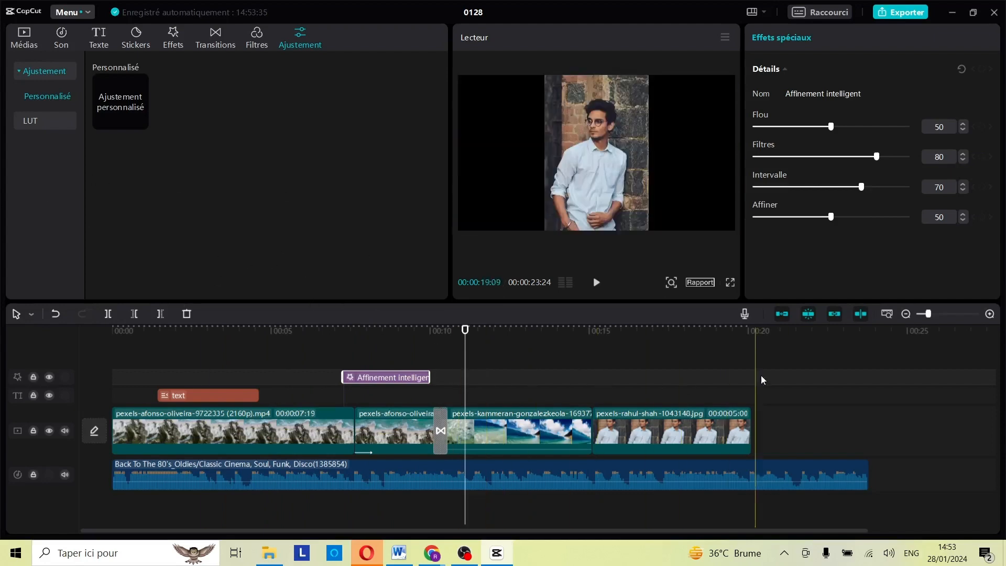
pyautogui.click(767, 421)
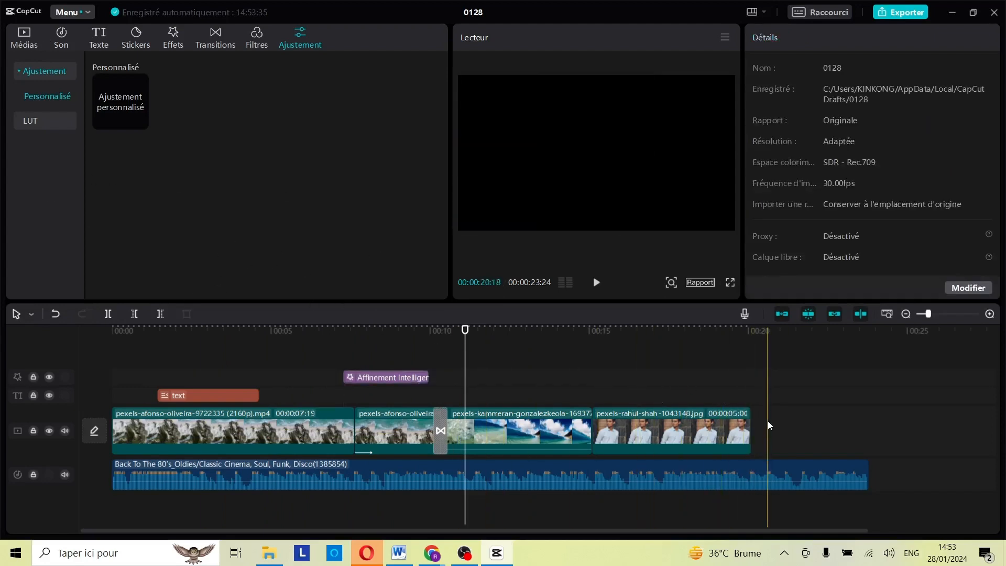
# Export the video as 0128 in 1080P at the recommended bitrate, with H.264 codec, mp4 format and 30fps
pyautogui.click(900, 11)
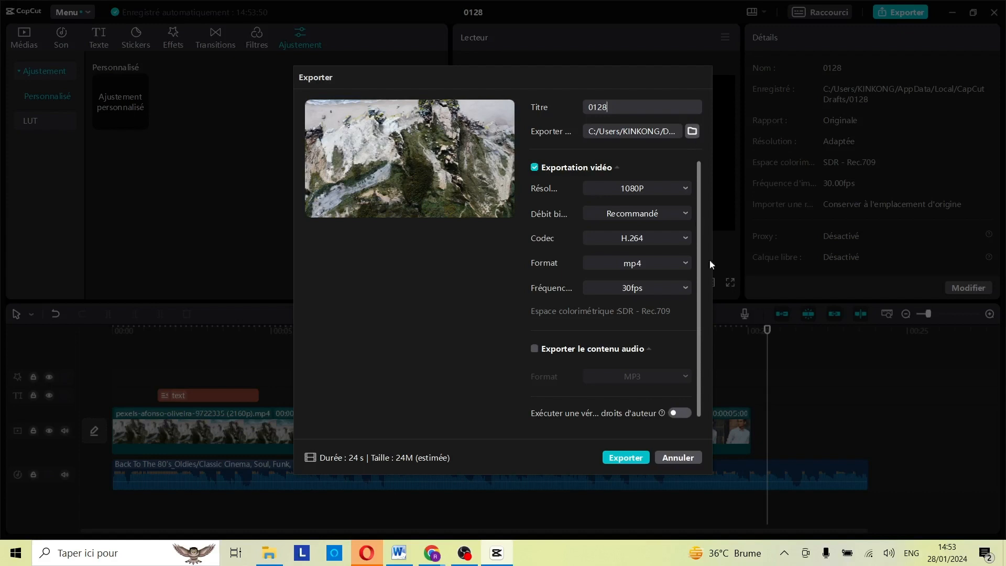
pyautogui.click(642, 457)
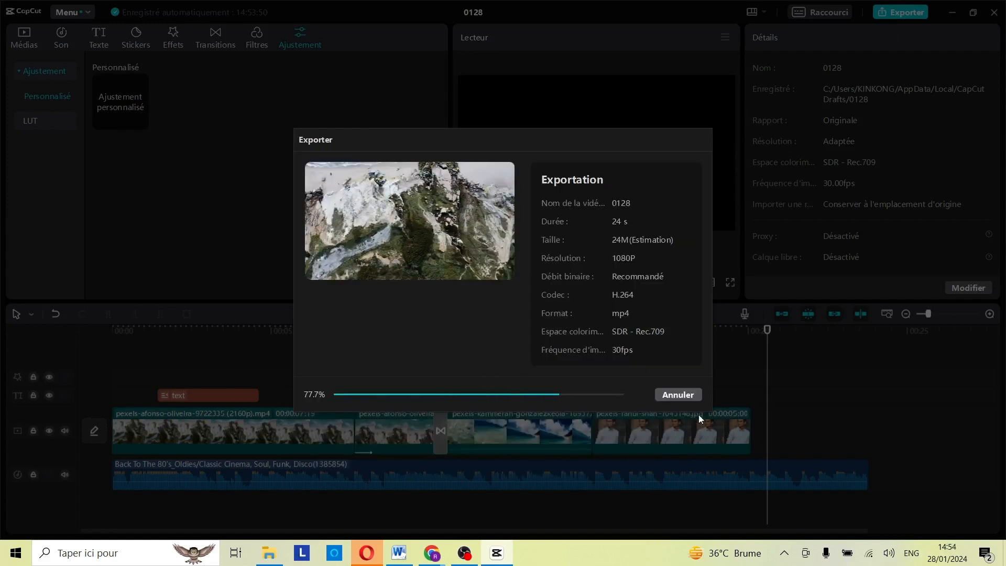